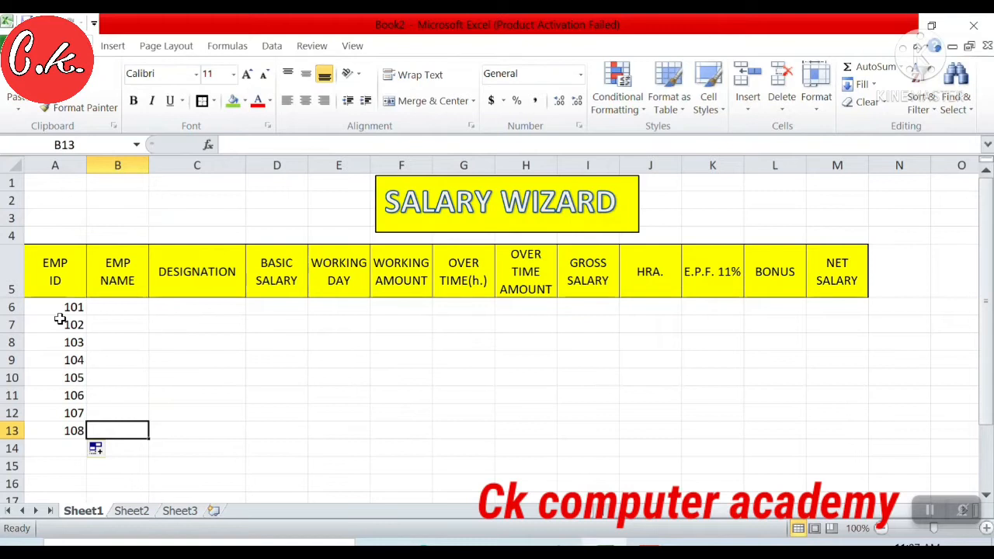
# Copy the eight employee names from C3:C10 on Sheet2 into the EMP NAME column of Sheet1, starting at B6
pyautogui.click(45, 271)
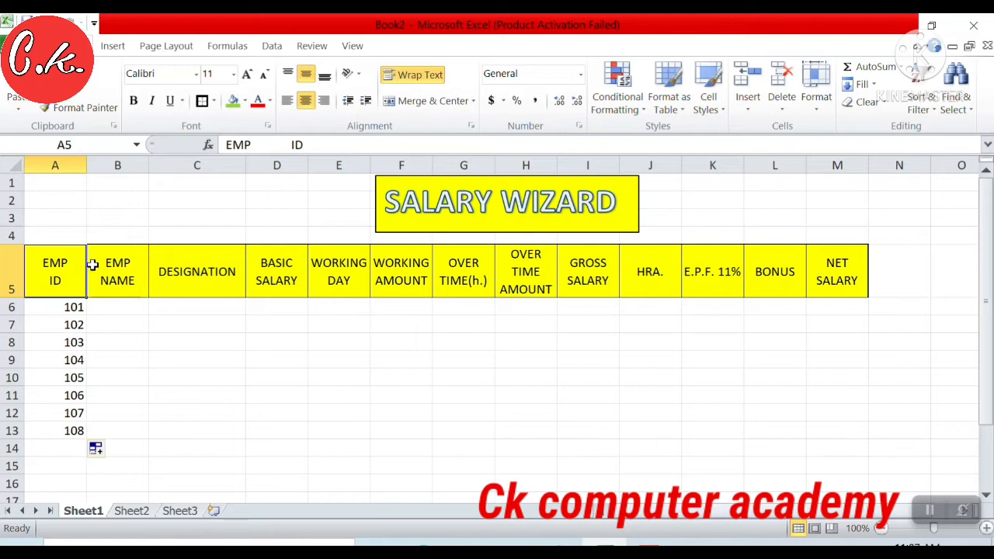
pyautogui.click(128, 308)
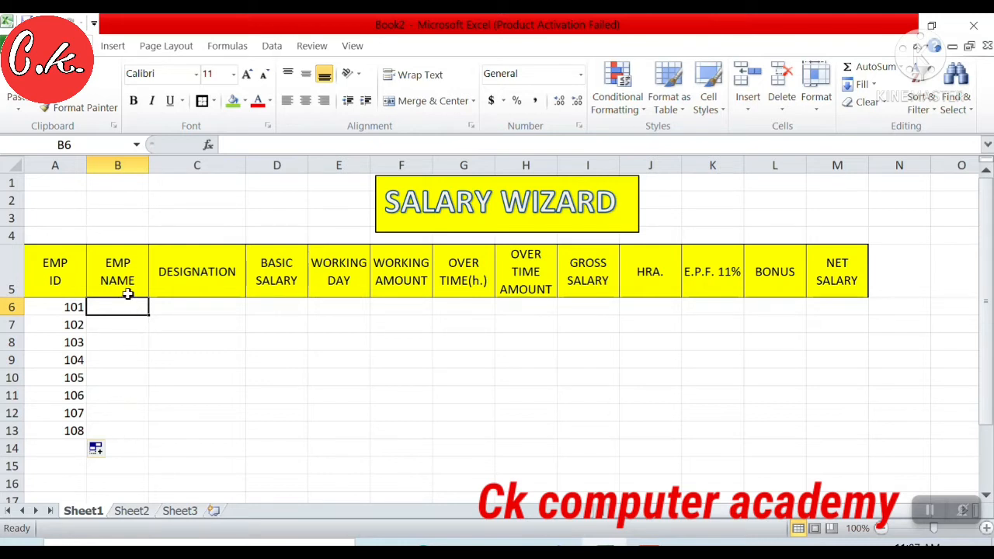
pyautogui.click(130, 511)
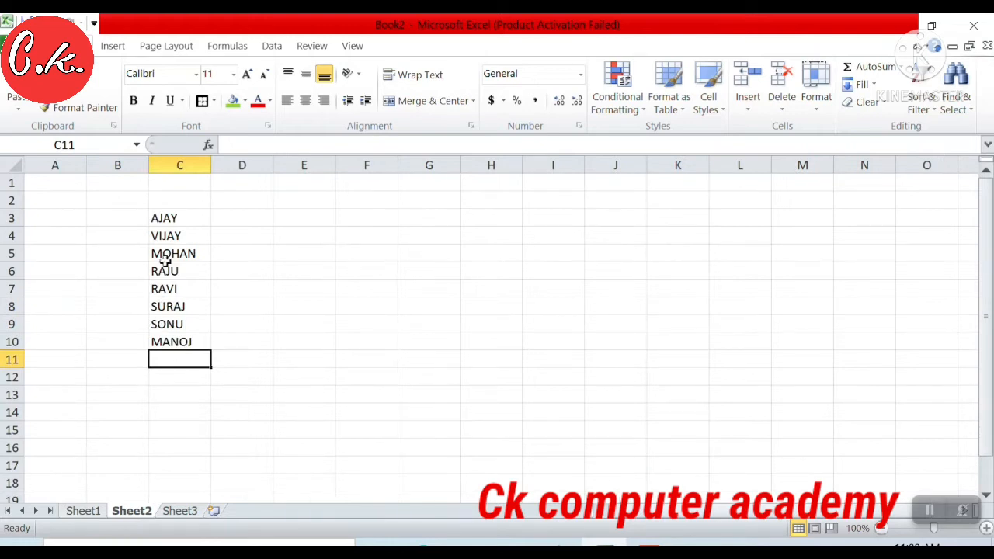
pyautogui.moveTo(164, 219); pyautogui.dragTo(167, 341)
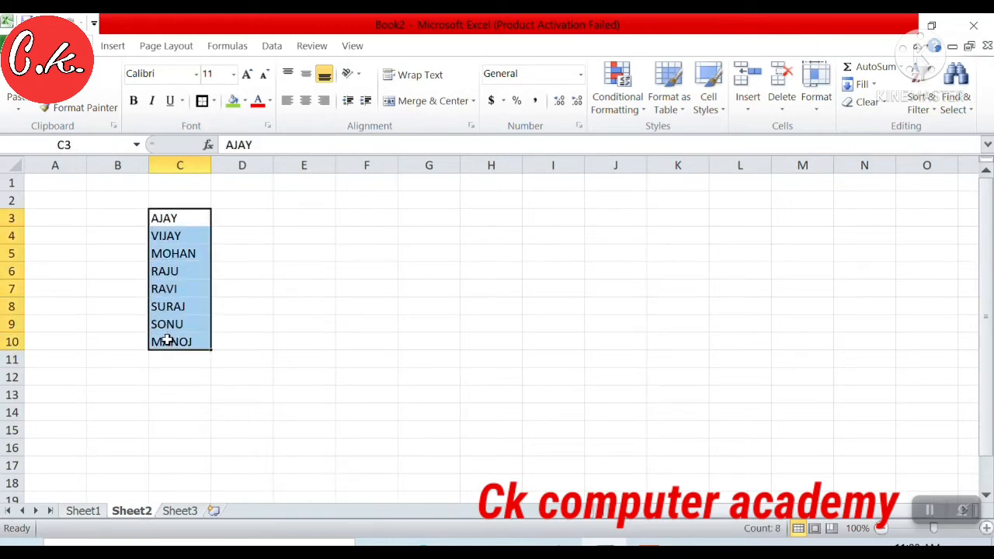
pyautogui.hotkey('ctrl', 'c')
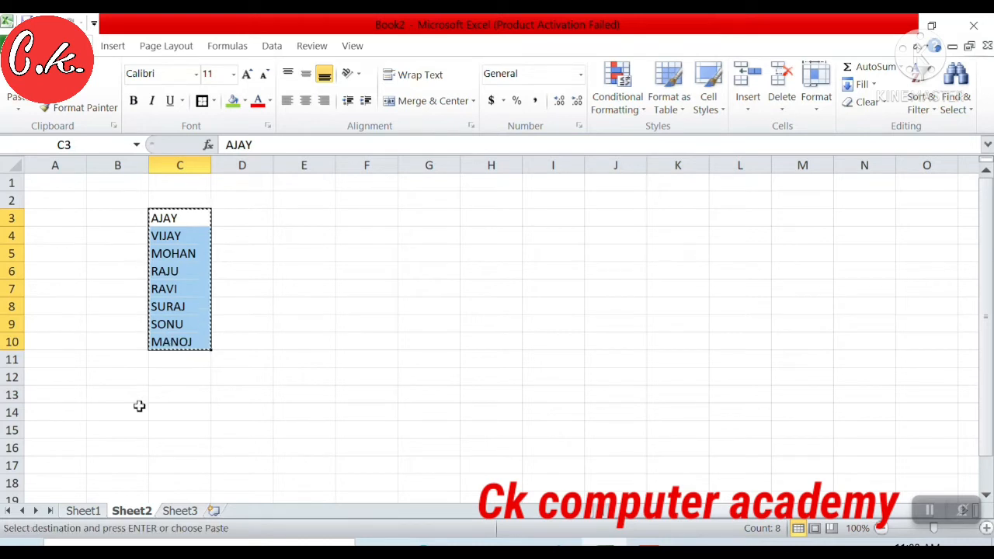
pyautogui.click(84, 511)
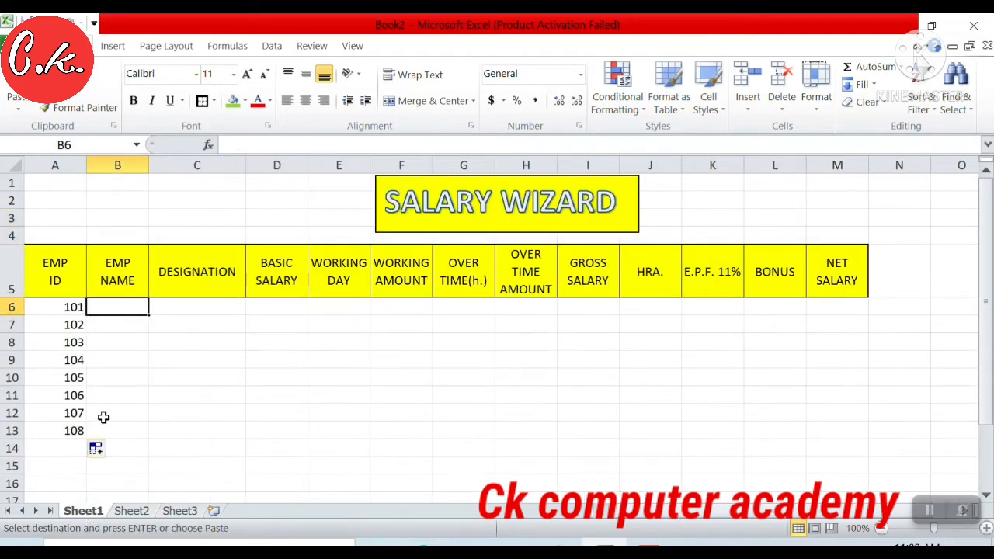
pyautogui.hotkey('ctrl', 'v')
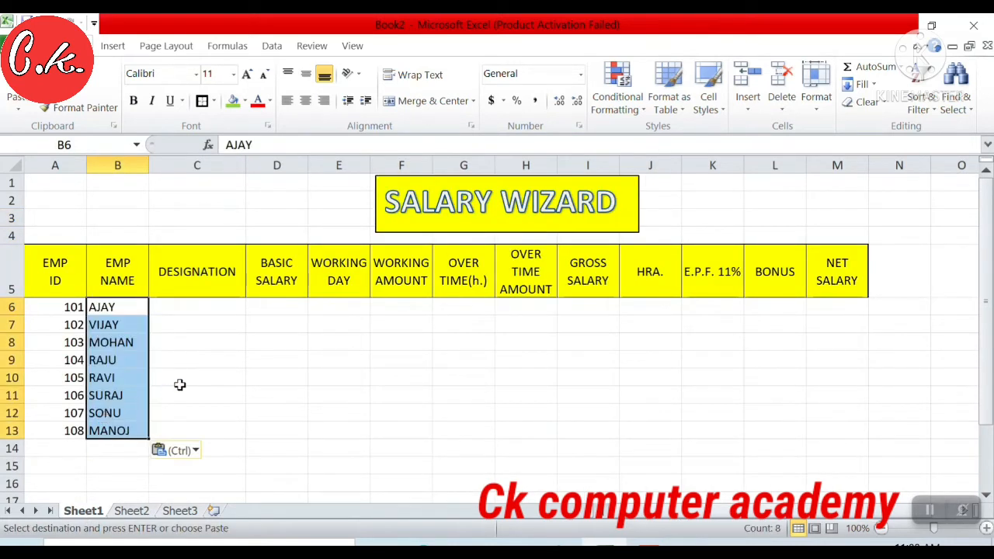
pyautogui.click(180, 380)
pyautogui.click(180, 309)
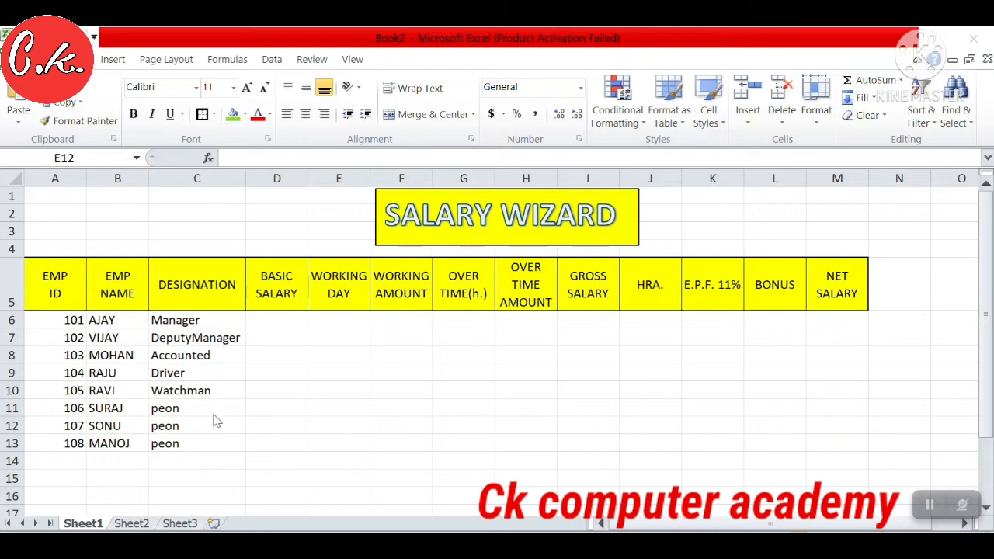
# Enter the basic salaries 45000, 40000, 35000, 15000 and 12000 in cells D6 to D10
pyautogui.click(278, 319)
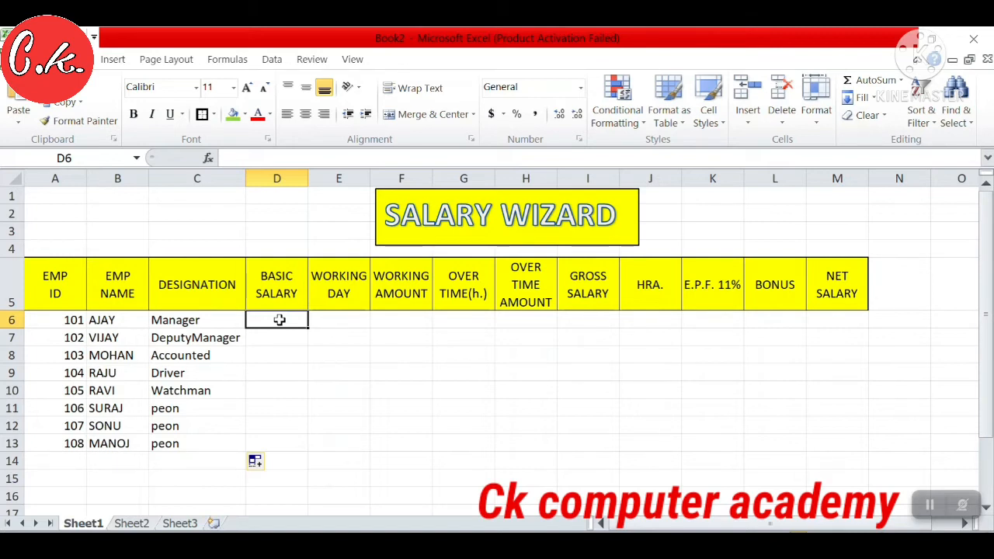
pyautogui.write('45000')
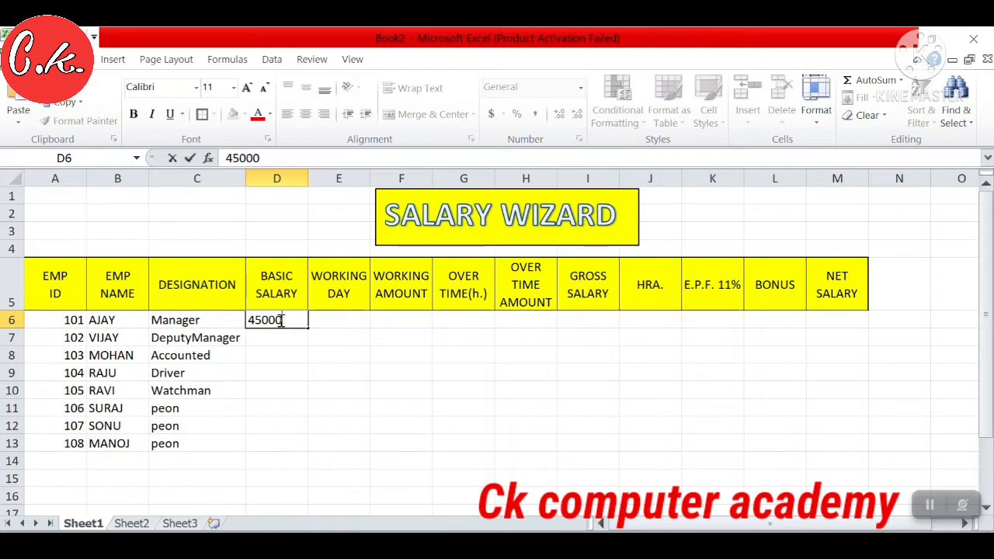
pyautogui.press('Return')
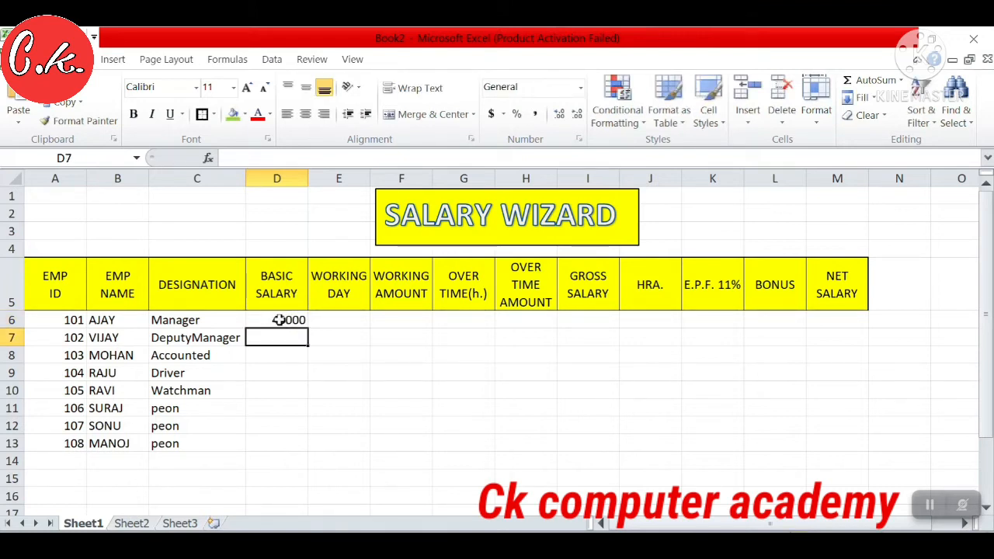
pyautogui.write('40000')
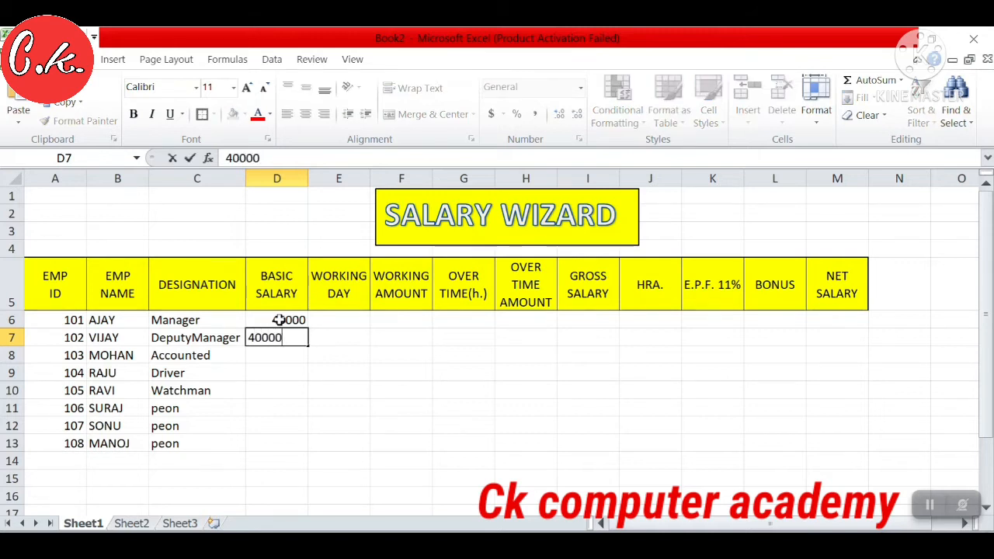
pyautogui.press('Return')
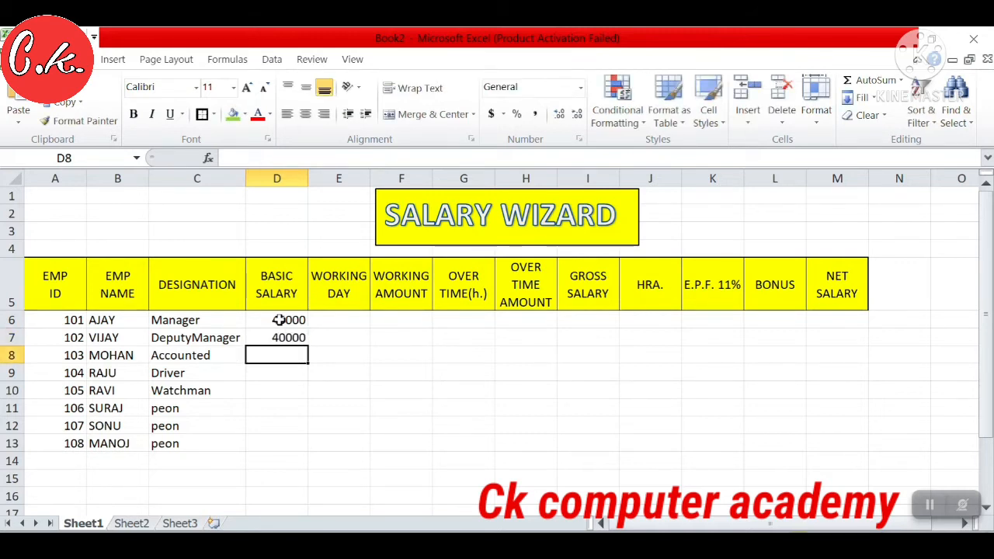
pyautogui.write('35000')
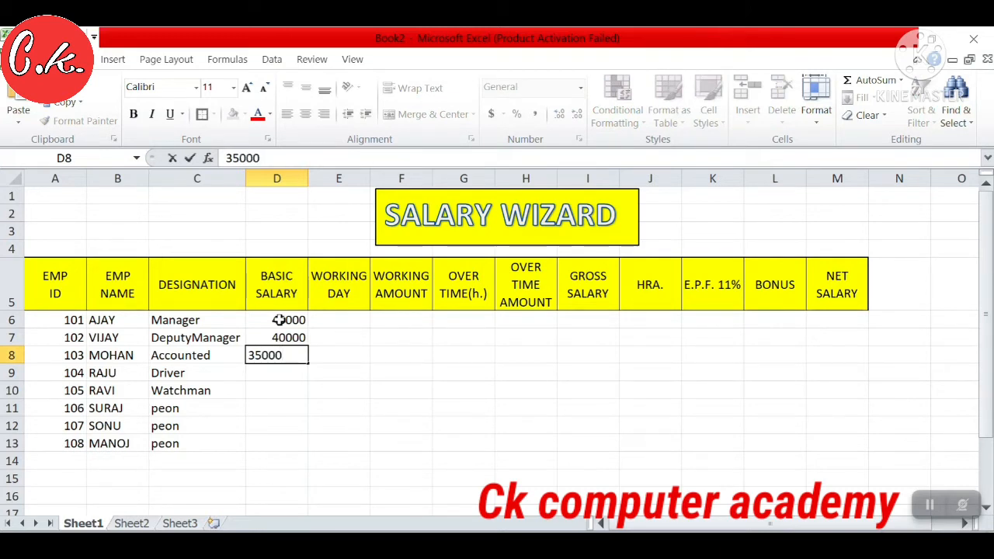
pyautogui.press('Return')
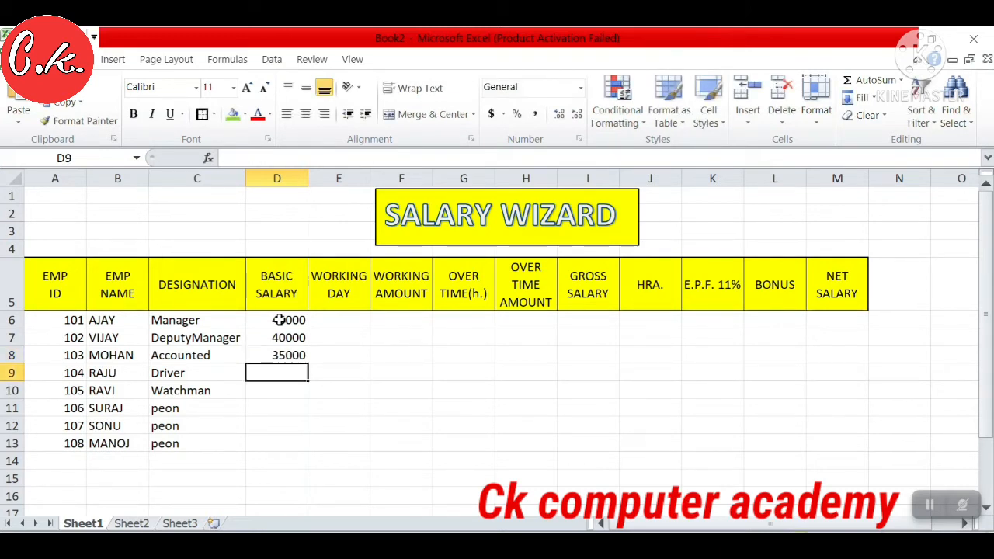
pyautogui.write('15000')
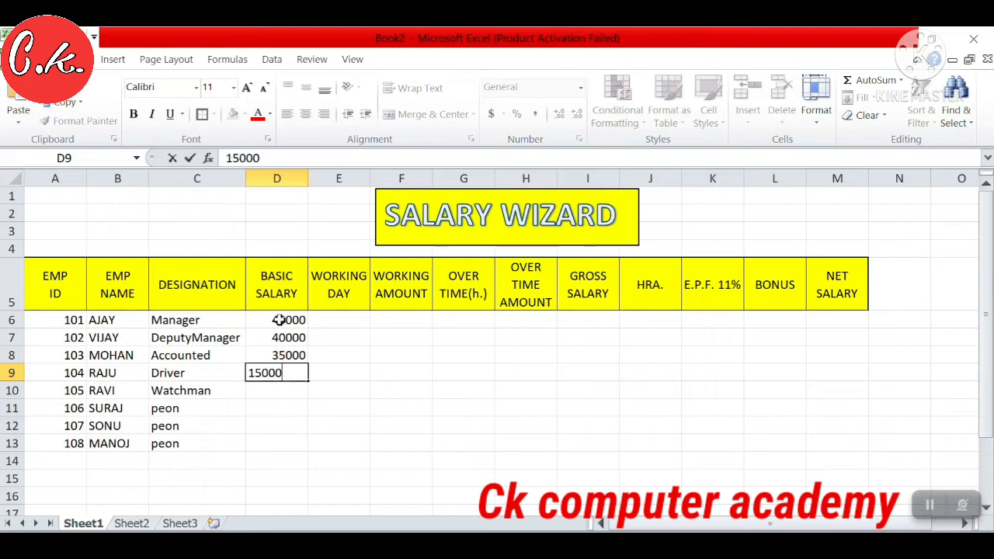
pyautogui.press('Return')
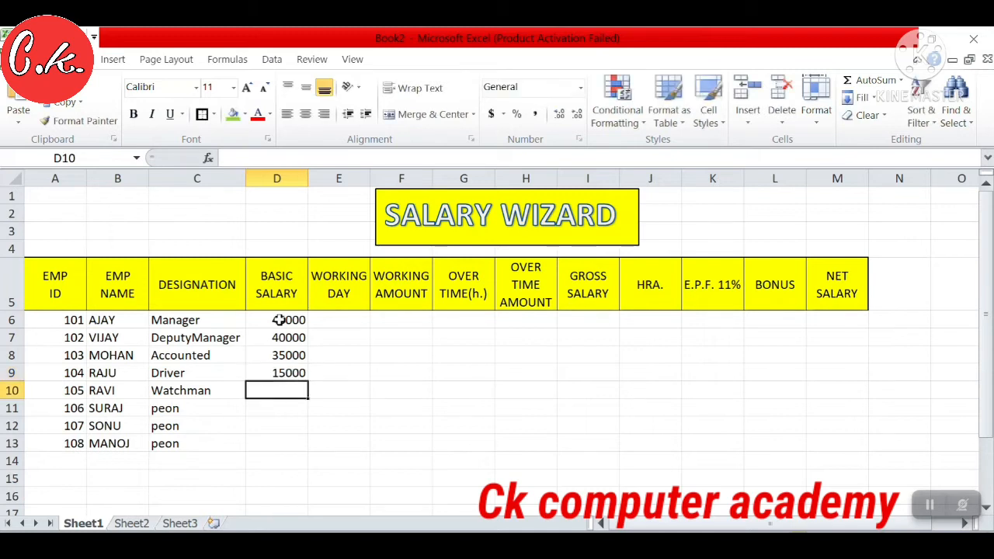
pyautogui.write('1')
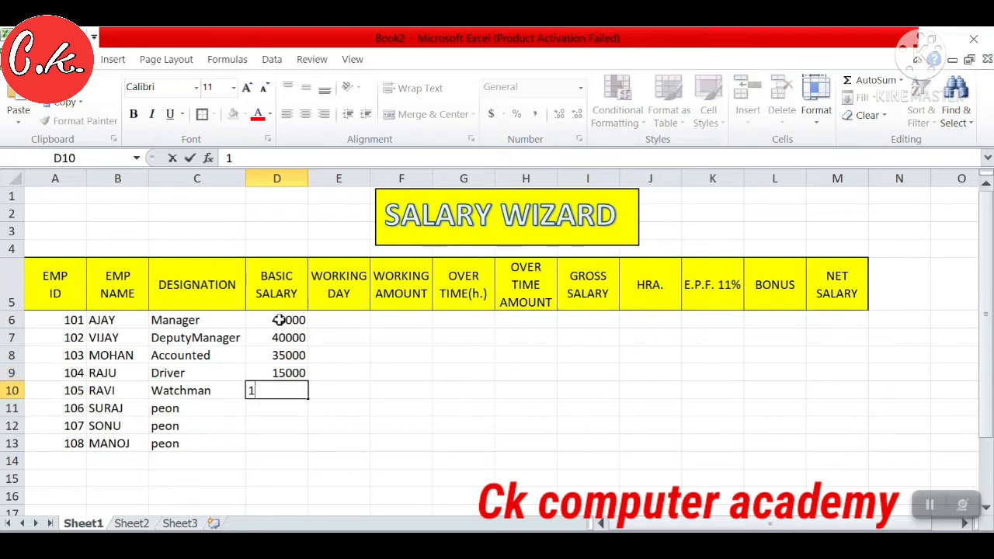
pyautogui.write('2000')
pyautogui.press('Return')
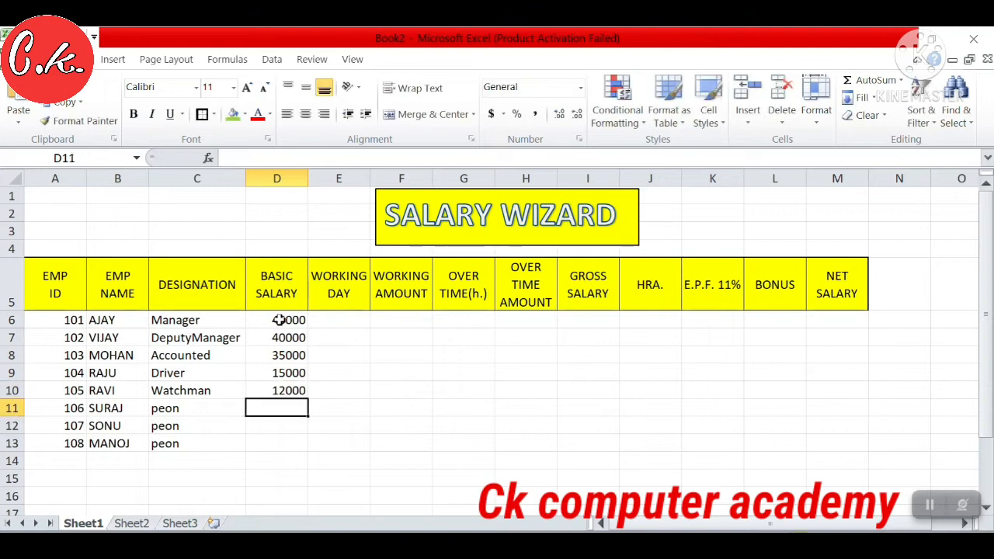
# Enter a basic salary of 10000 for the first peon in D11 and fill it down to D13
pyautogui.write('10000')
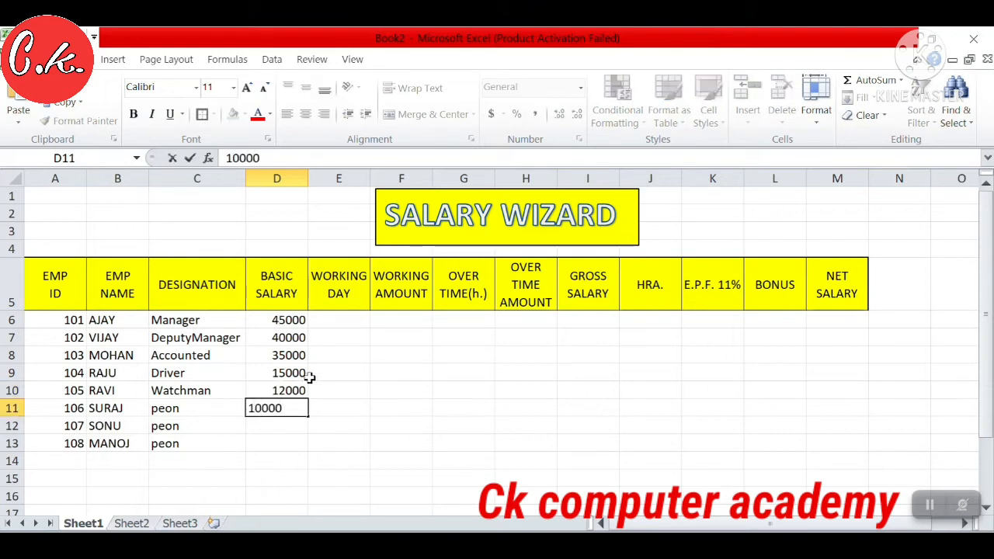
pyautogui.click(300, 419)
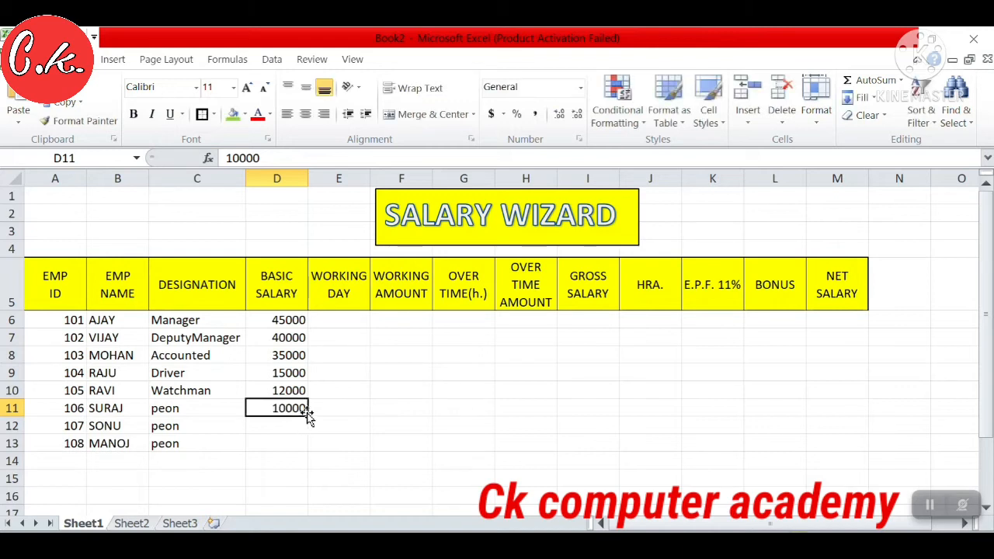
pyautogui.moveTo(309, 417); pyautogui.dragTo(317, 458)
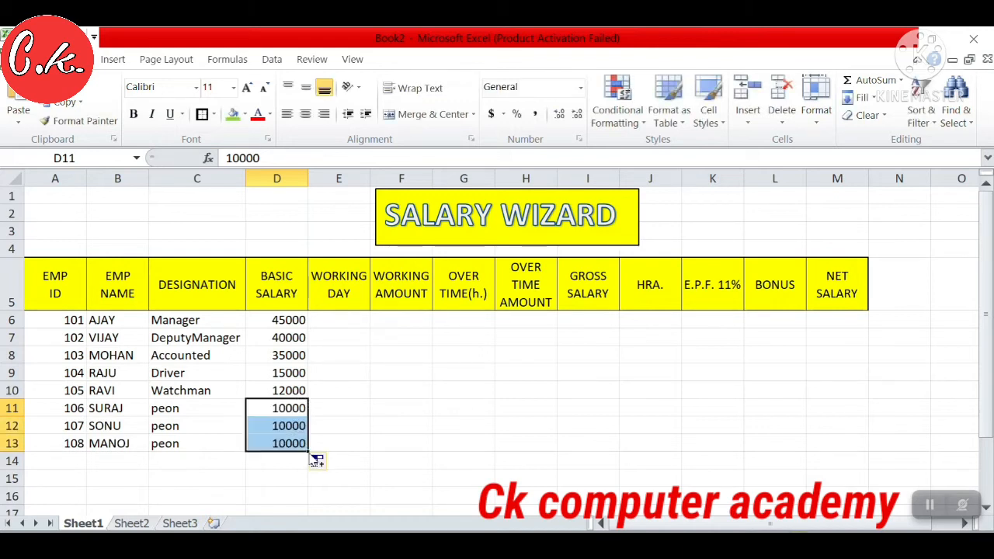
pyautogui.click(347, 372)
# Enter the working days 27, 25, 26, 28, 24, 26, 24 and 21 in cells E6 to E13
pyautogui.click(339, 319)
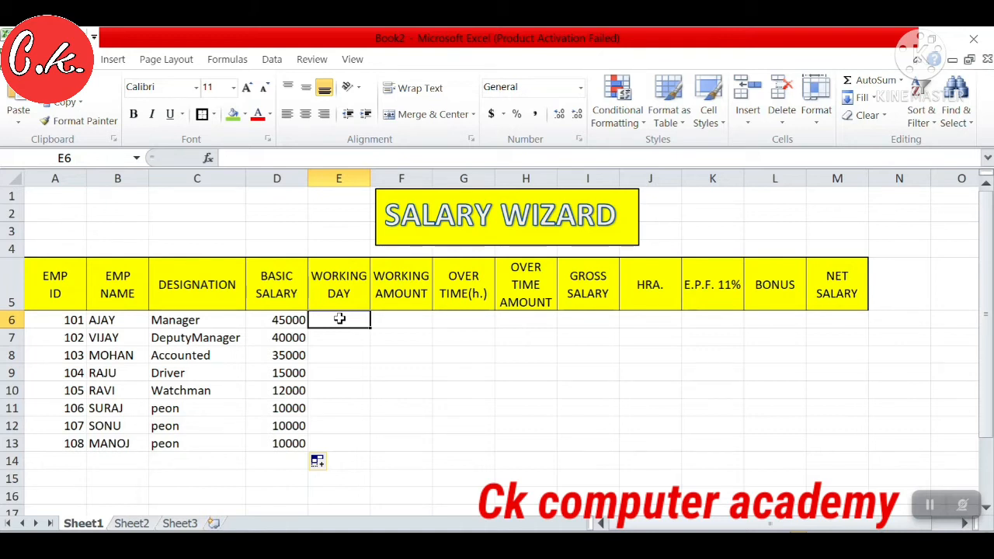
pyautogui.write('27')
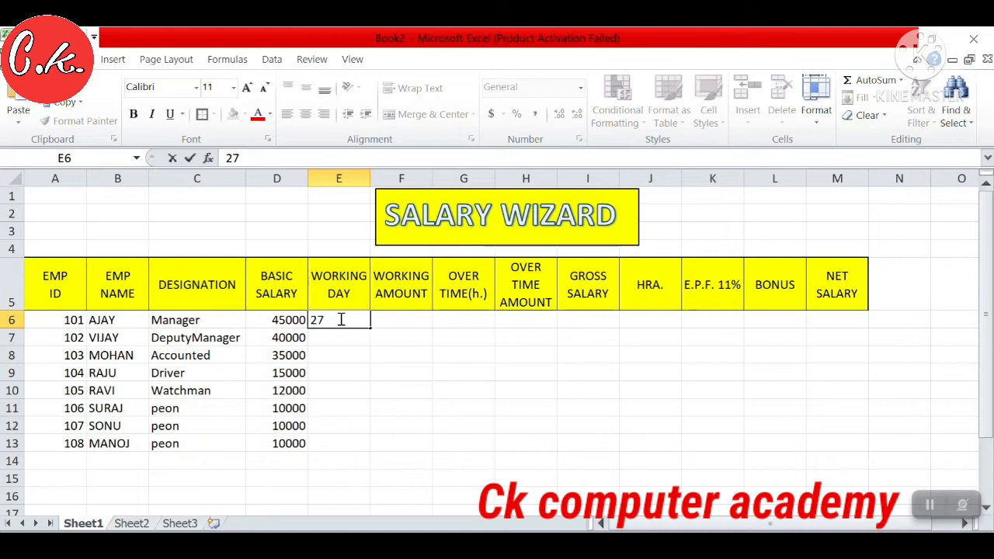
pyautogui.press('Return')
pyautogui.write('25')
pyautogui.press('Return')
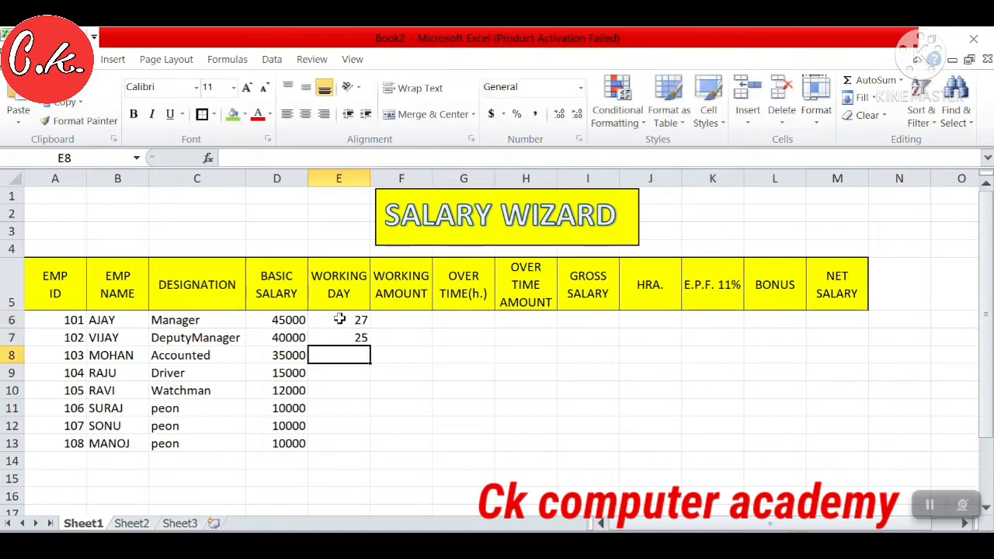
pyautogui.write('26')
pyautogui.press('Return')
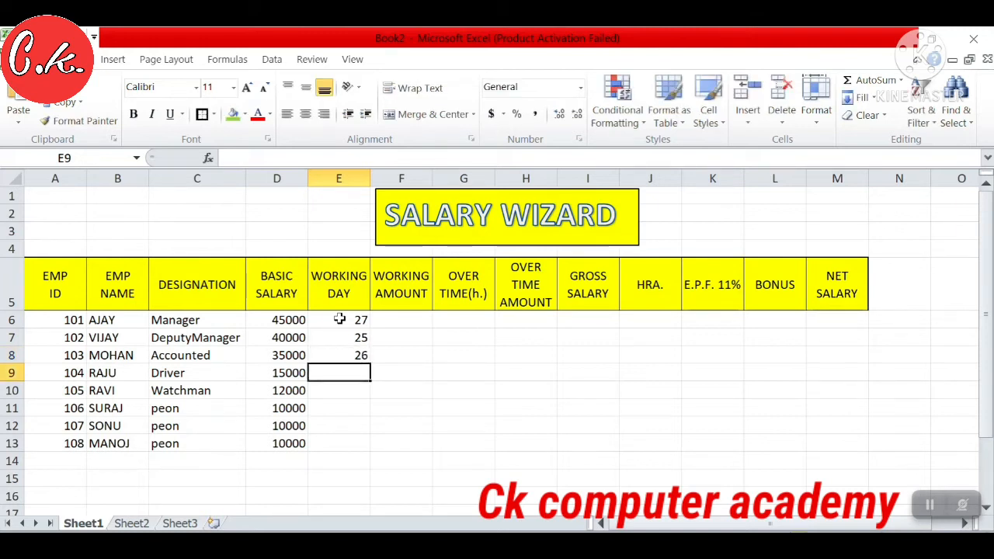
pyautogui.write('28')
pyautogui.press('Return')
pyautogui.write('24')
pyautogui.press('Return')
pyautogui.write('26')
pyautogui.press('Return')
pyautogui.write('24')
pyautogui.press('Return')
pyautogui.write('2')
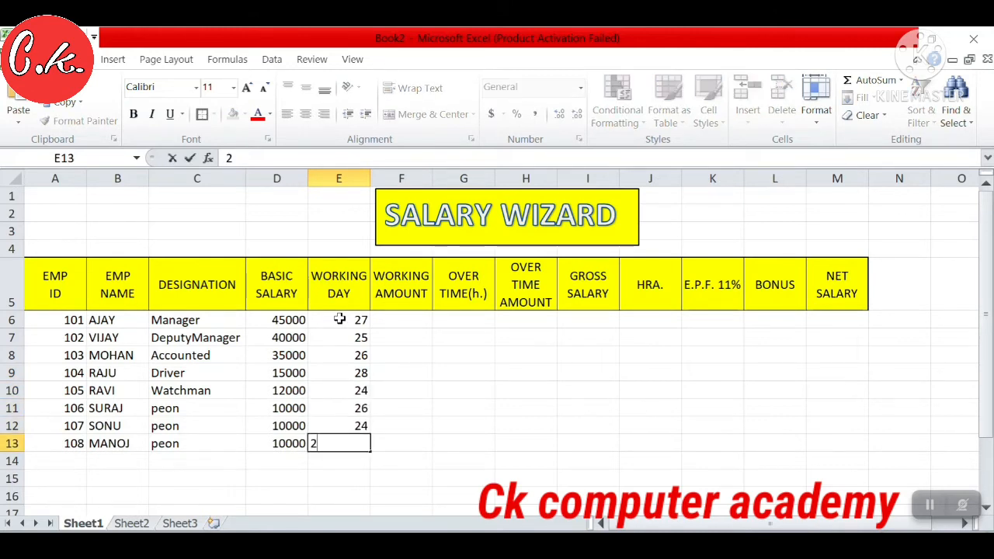
pyautogui.write('1')
pyautogui.press('Return')
# Calculate the first employee's working amount in F6 with the formula =D6*E6/30
pyautogui.press('Right')
pyautogui.press('Up')
pyautogui.press('Up')
pyautogui.press('Up')
pyautogui.press('Up')
pyautogui.press('Up')
pyautogui.press('Up')
pyautogui.press('Up')
pyautogui.press('Up')
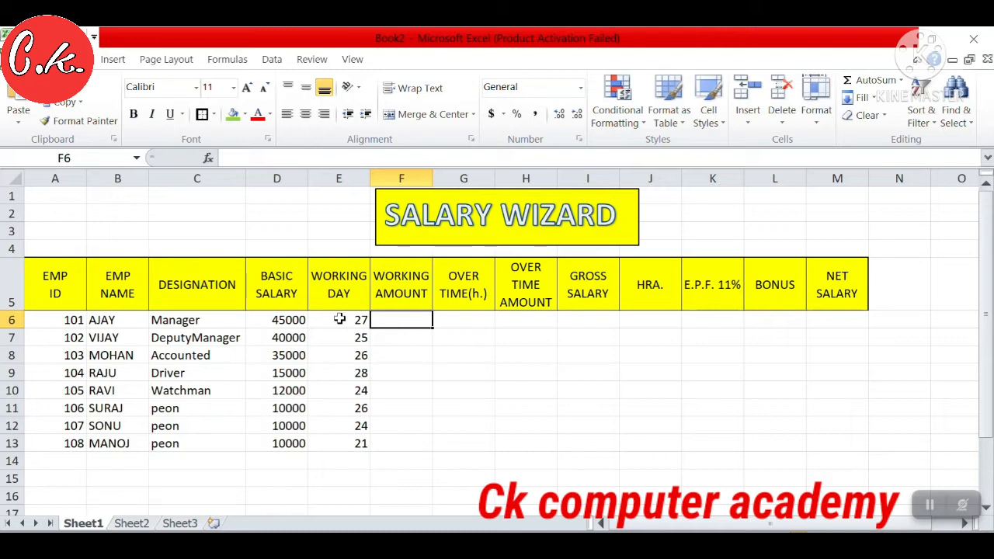
pyautogui.write('=')
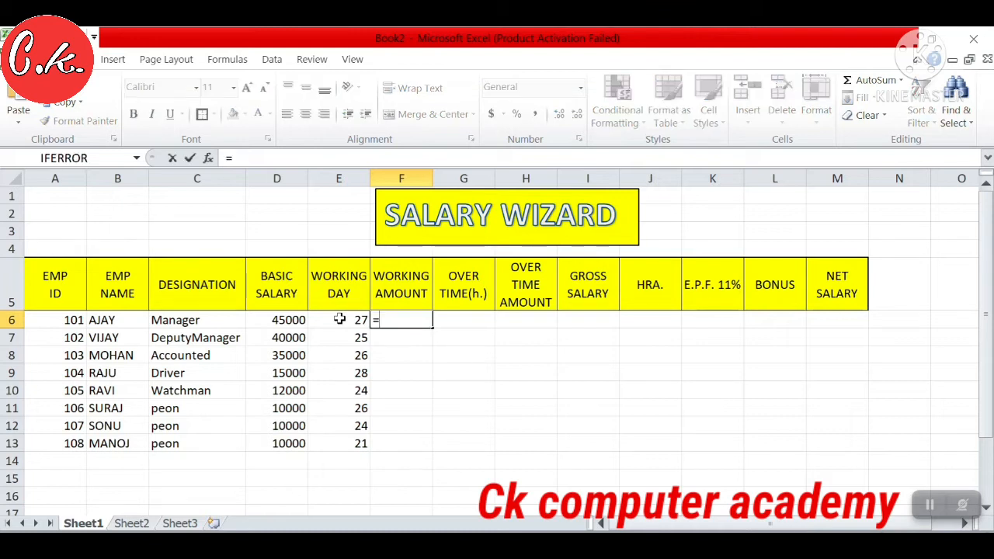
pyautogui.click(297, 322)
pyautogui.write('*')
pyautogui.click(336, 321)
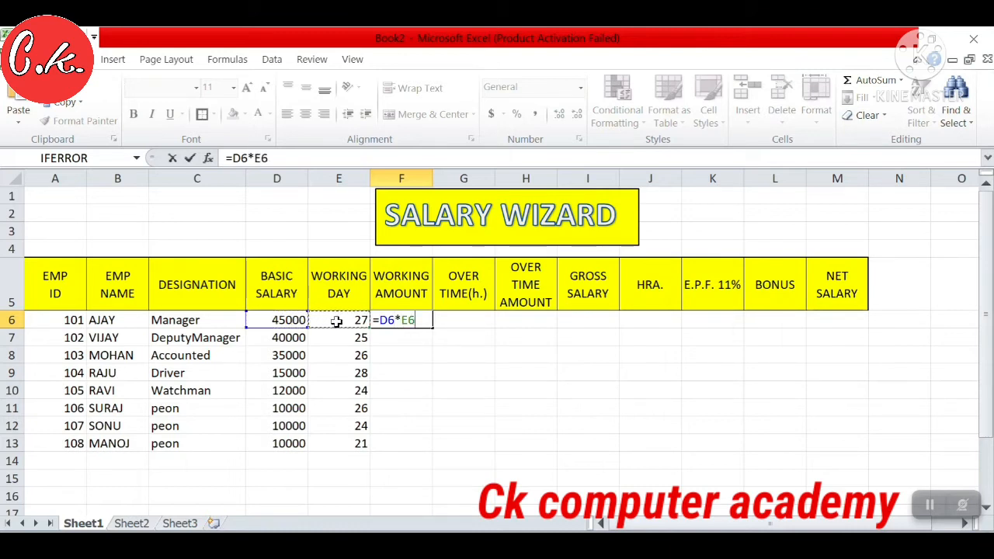
pyautogui.write('/')
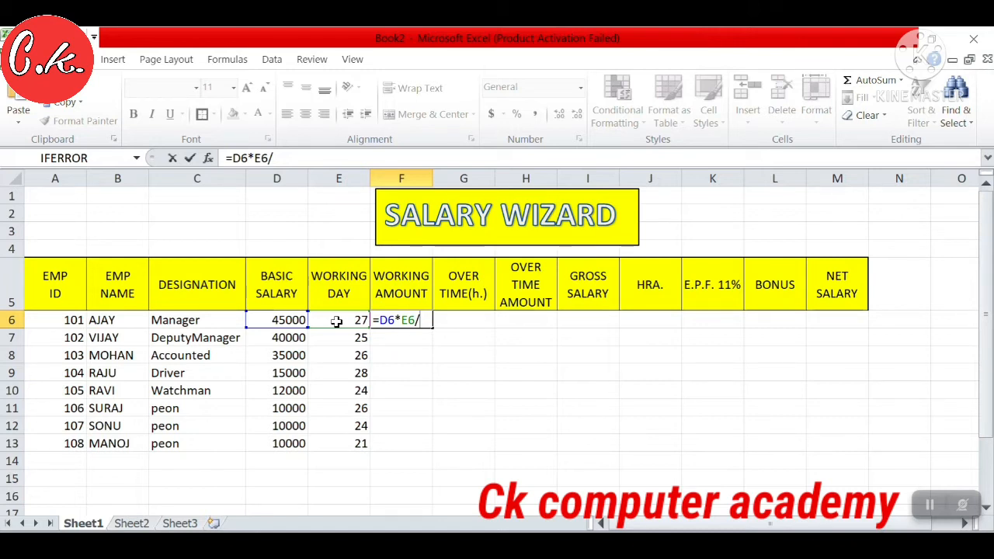
pyautogui.write('30')
pyautogui.press('Return')
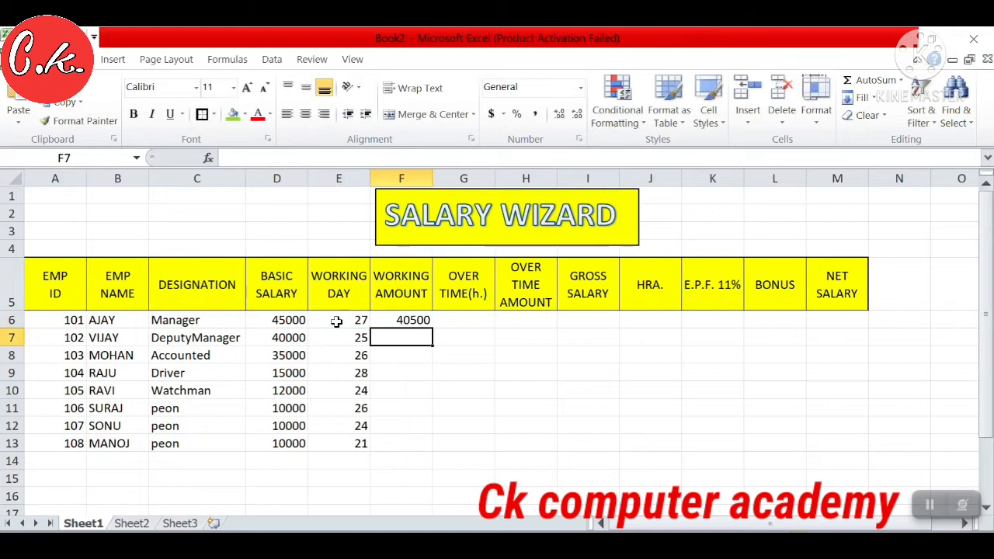
# Fill the working amount formula from F6 down to F13 for the remaining employees
pyautogui.click(411, 321)
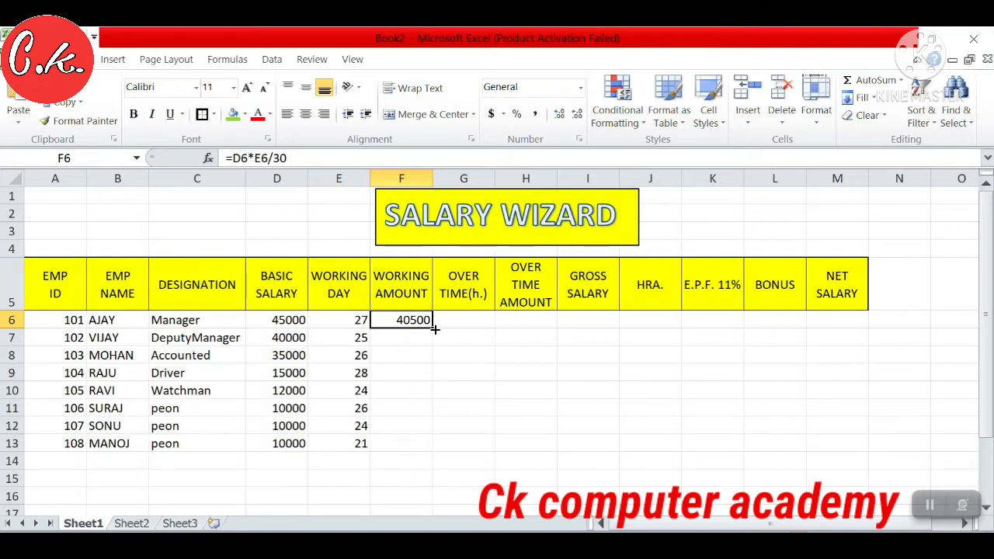
pyautogui.moveTo(434, 328); pyautogui.dragTo(434, 454)
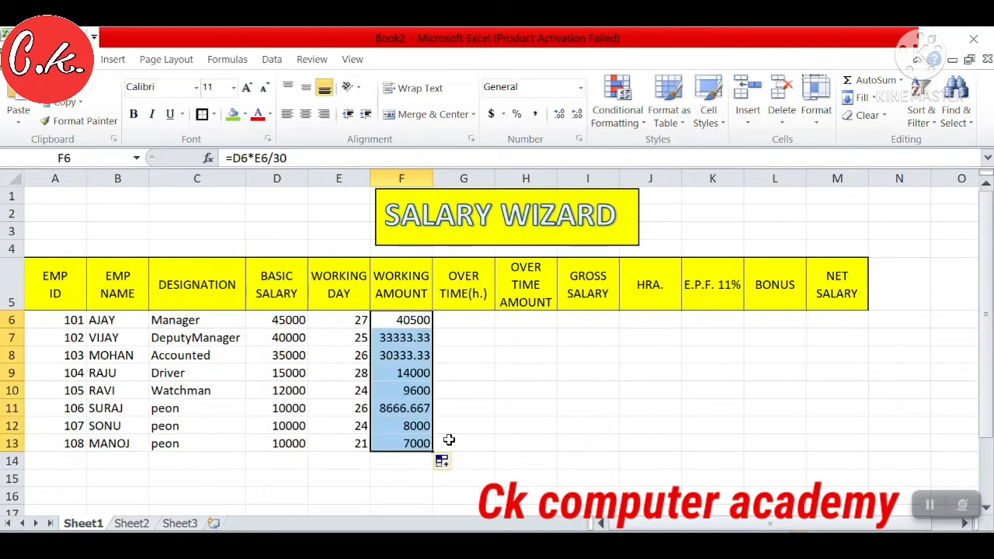
pyautogui.click(445, 439)
pyautogui.click(419, 408)
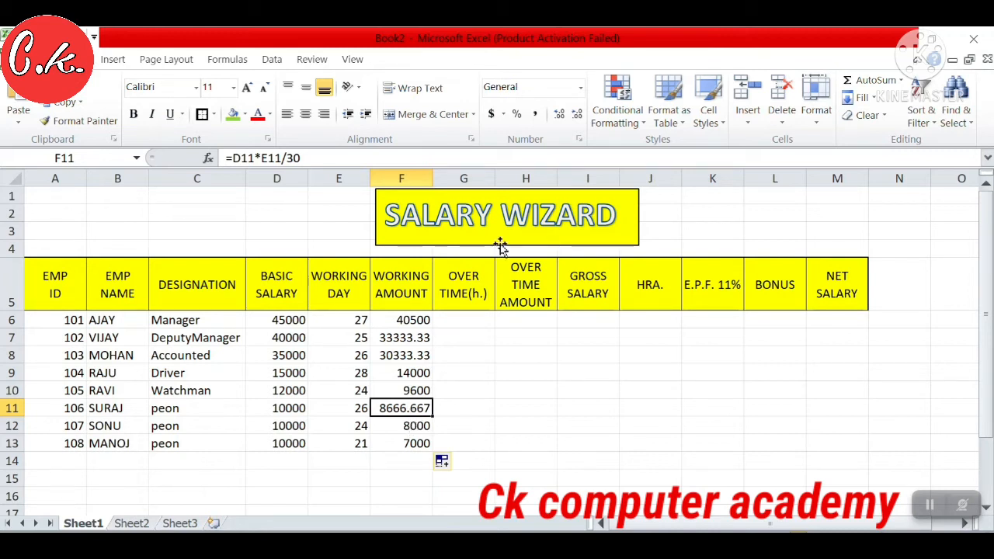
# Reduce the working amount in F11 to two decimal places
pyautogui.click(574, 120)
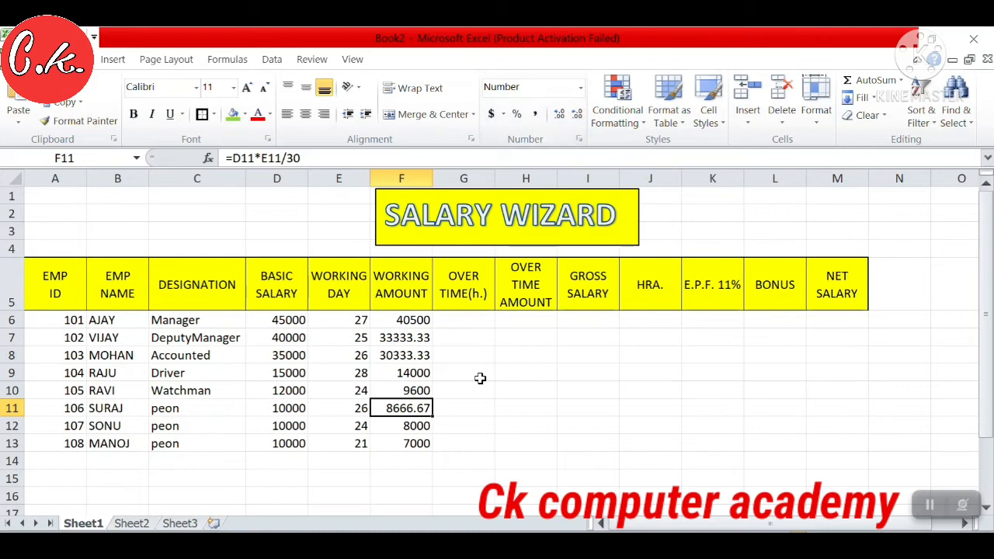
pyautogui.click(449, 432)
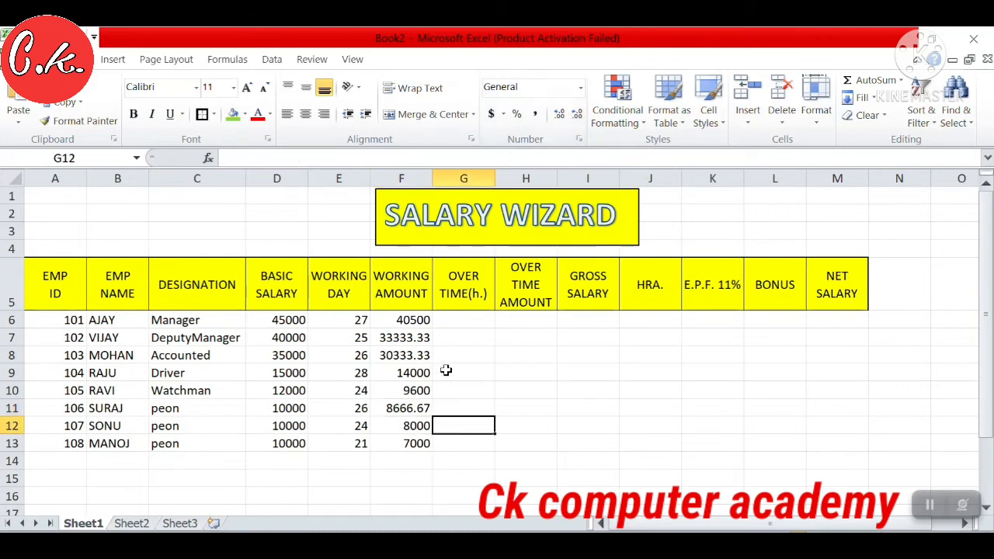
# Enter the overtime hours 8, 6, 10, 6, 4, 8, 9 and 4 in cells G6 to G13
pyautogui.click(454, 334)
pyautogui.click(453, 318)
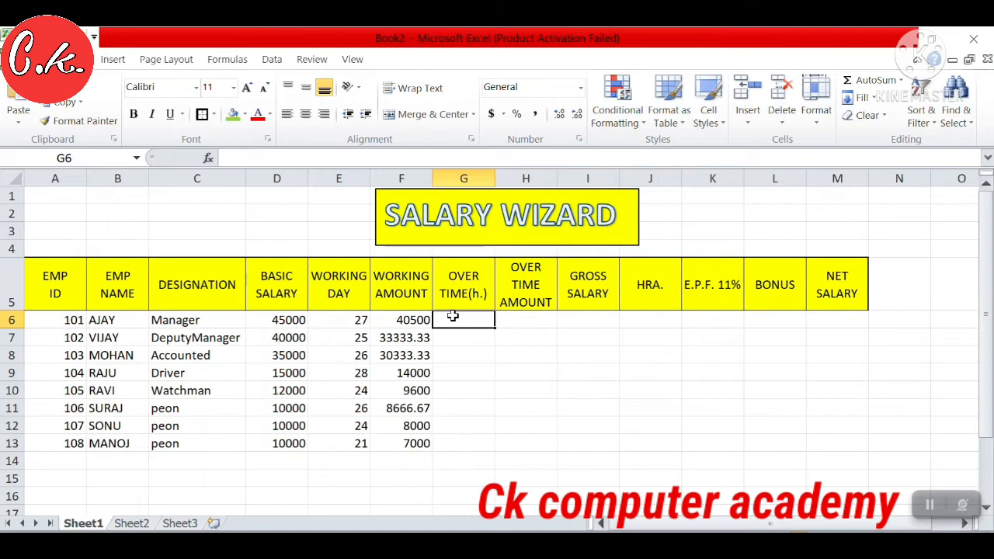
pyautogui.write('8')
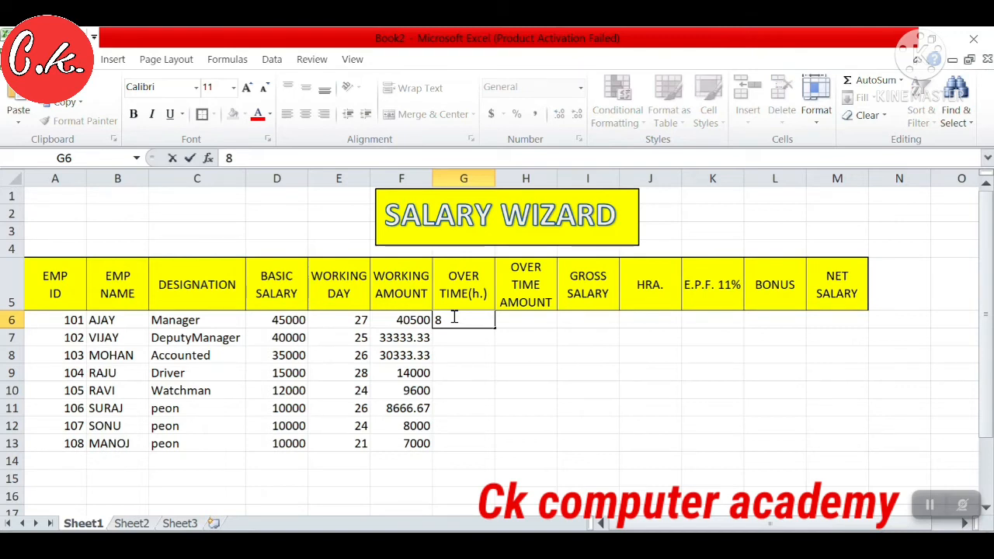
pyautogui.press('Return')
pyautogui.write('6')
pyautogui.press('Return')
pyautogui.write('10')
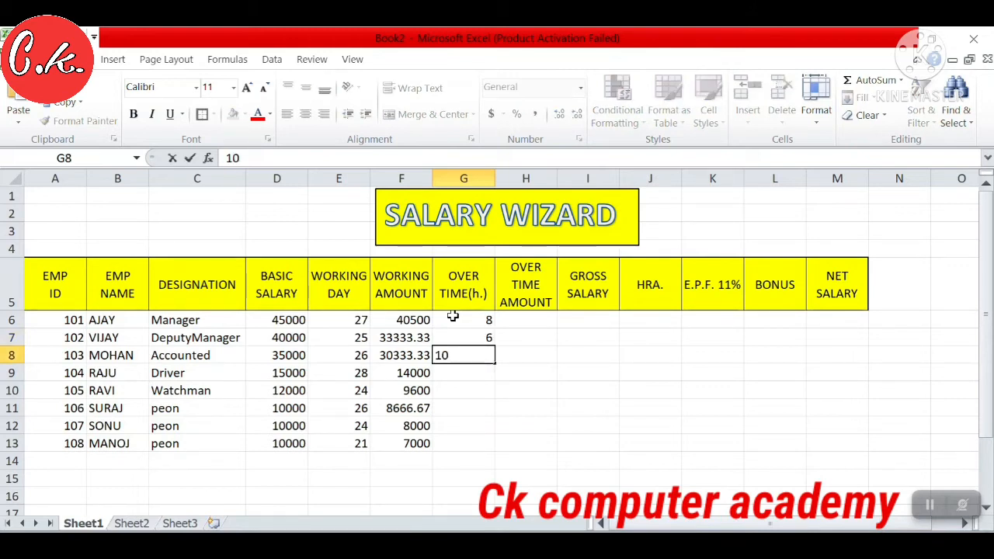
pyautogui.press('Return')
pyautogui.write('6')
pyautogui.press('Return')
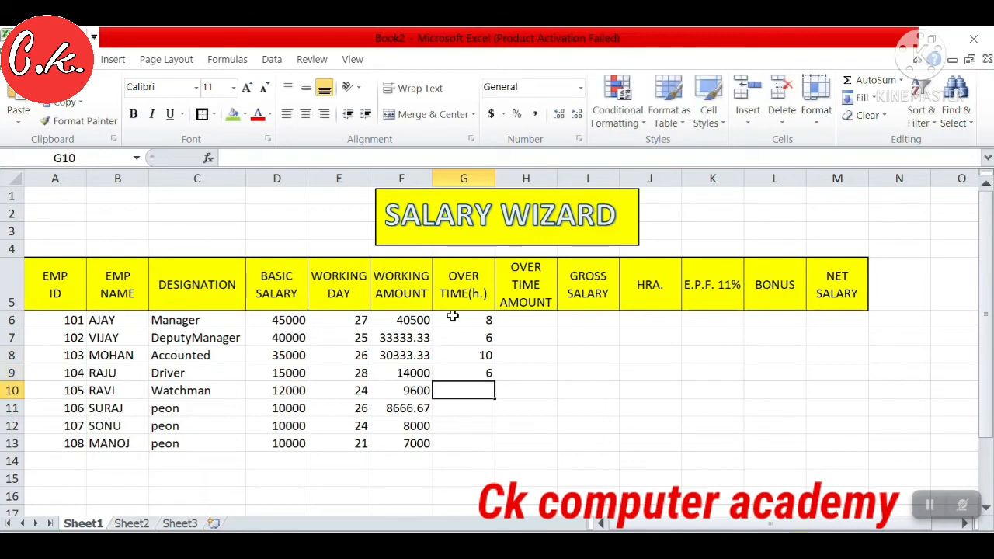
pyautogui.write('4')
pyautogui.press('Return')
pyautogui.write('8')
pyautogui.press('Return')
pyautogui.write('9')
pyautogui.press('Return')
pyautogui.write('4')
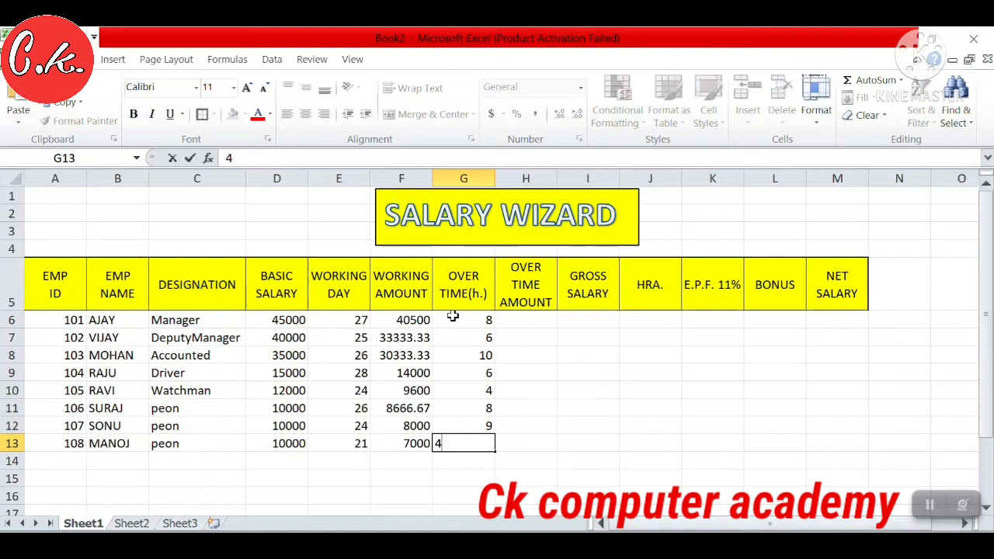
pyautogui.press('Return')
# Calculate the first employee's overtime amount in H6 with the formula =D6/30/8*G6
pyautogui.press('Right')
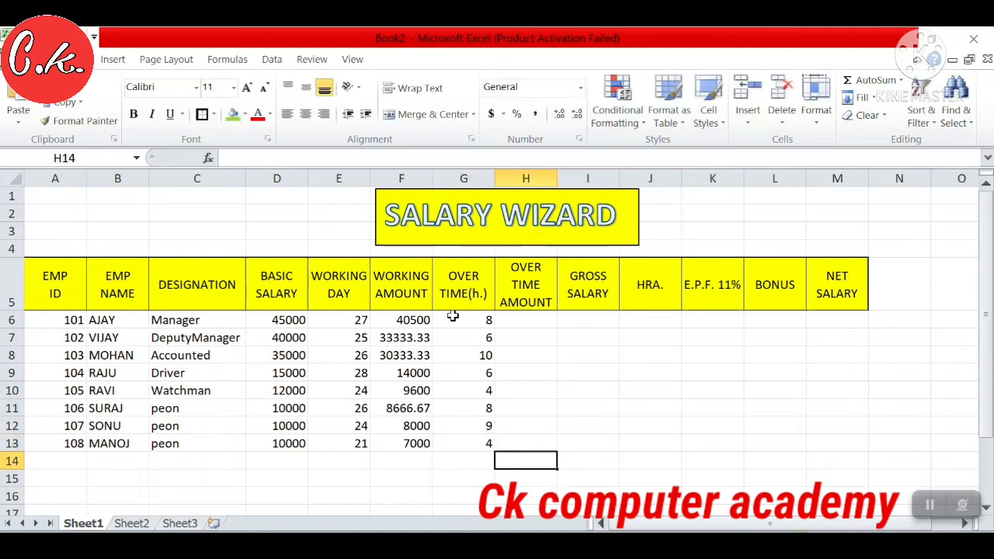
pyautogui.press('Up')
pyautogui.press('Up')
pyautogui.press('Up')
pyautogui.press('Up')
pyautogui.press('Up')
pyautogui.press('Up')
pyautogui.press('Up')
pyautogui.press('Up')
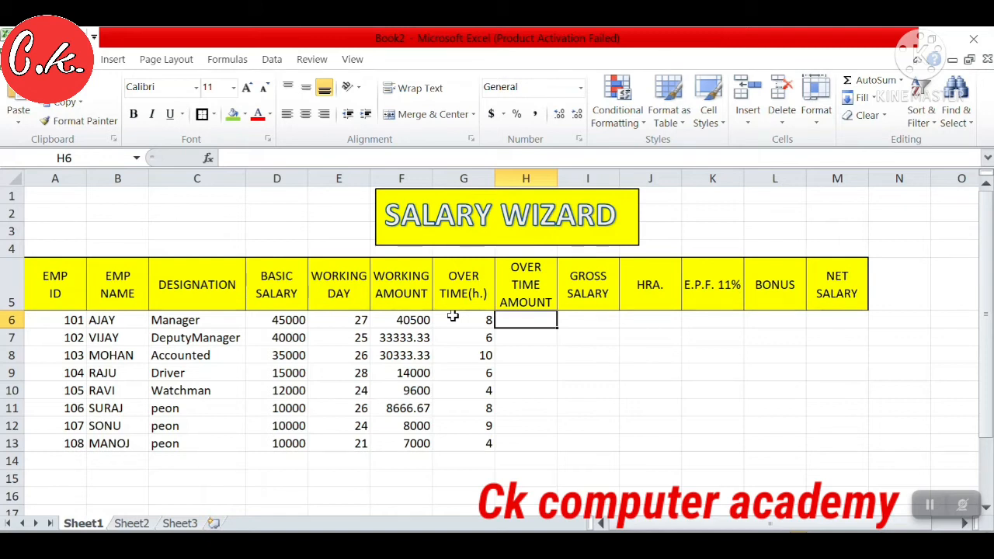
pyautogui.write('=')
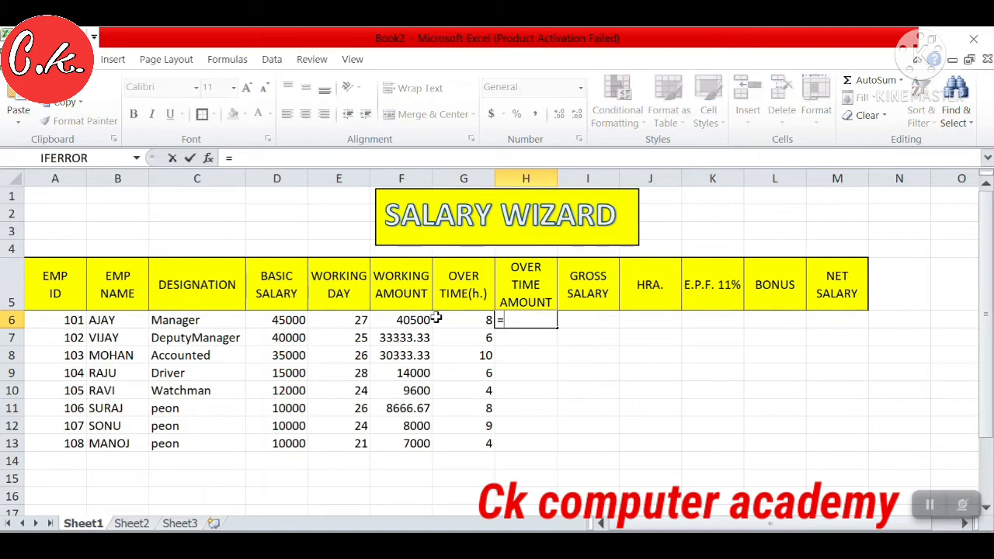
pyautogui.click(299, 321)
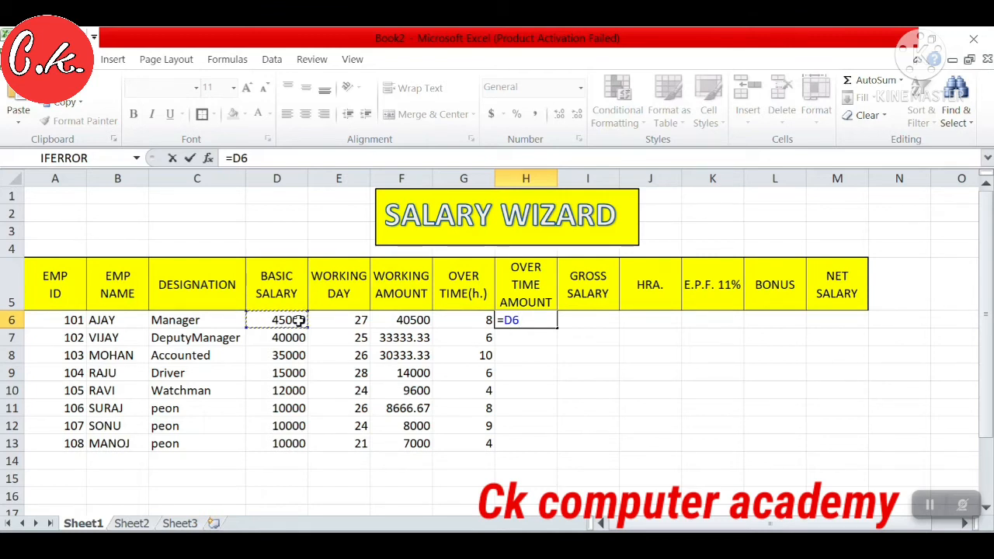
pyautogui.write('/')
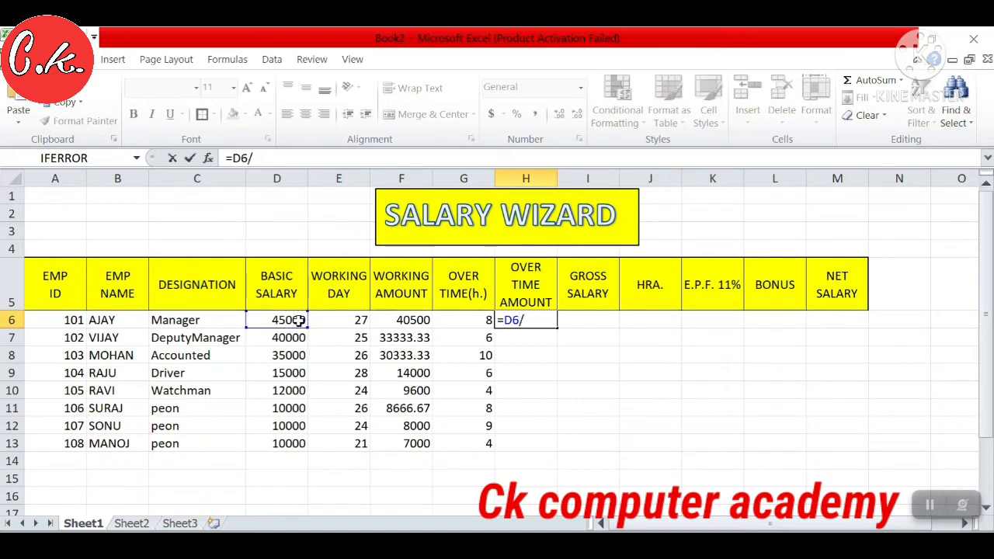
pyautogui.write('30')
pyautogui.write('/8')
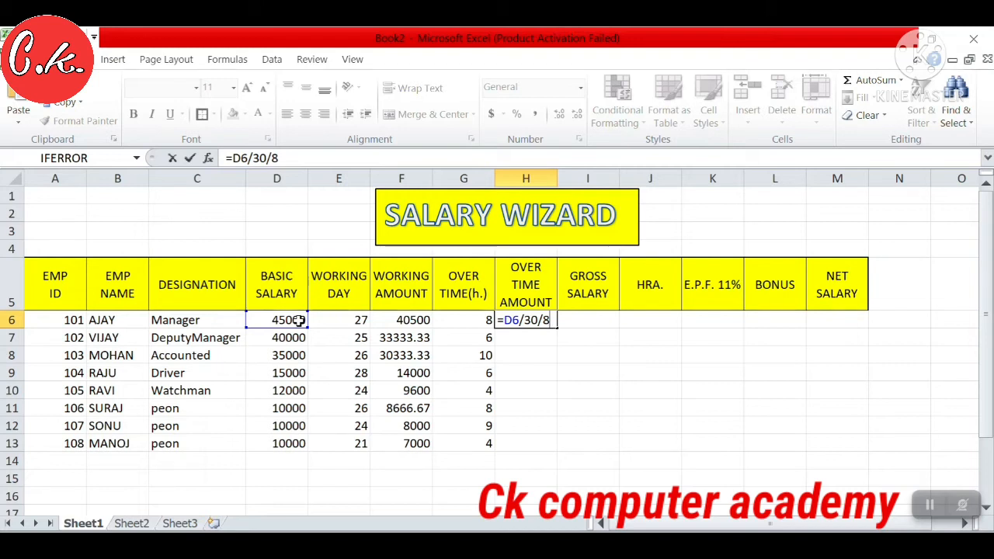
pyautogui.write('*')
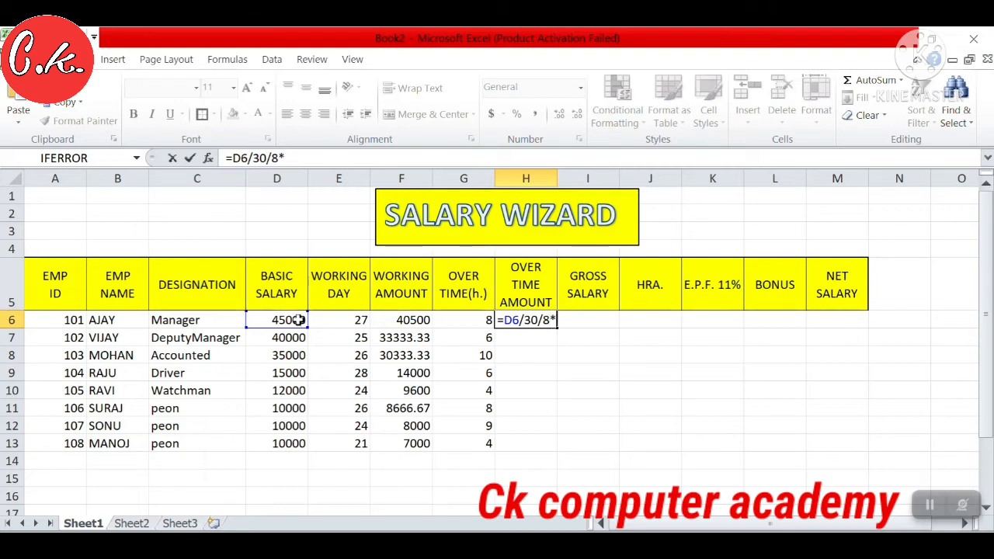
pyautogui.click(455, 320)
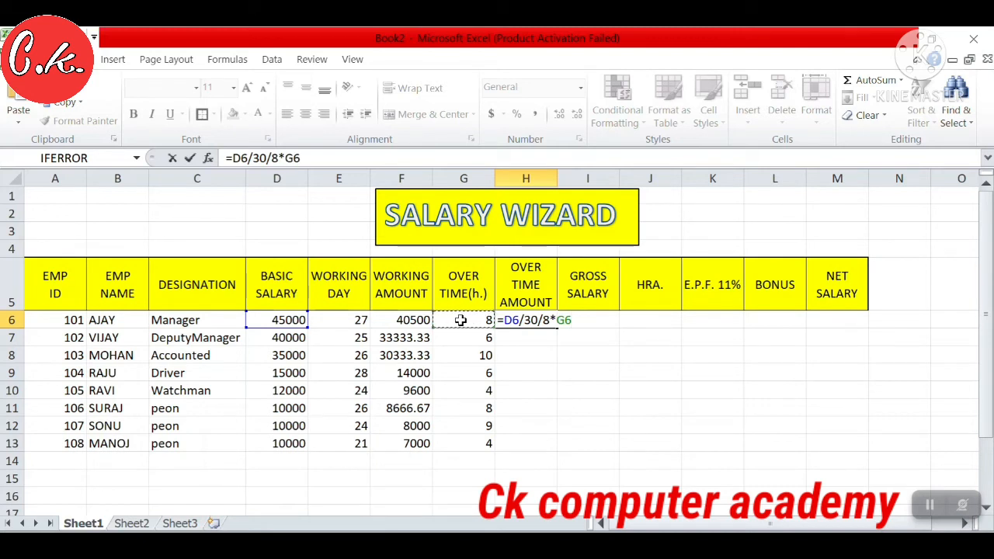
pyautogui.press('Return')
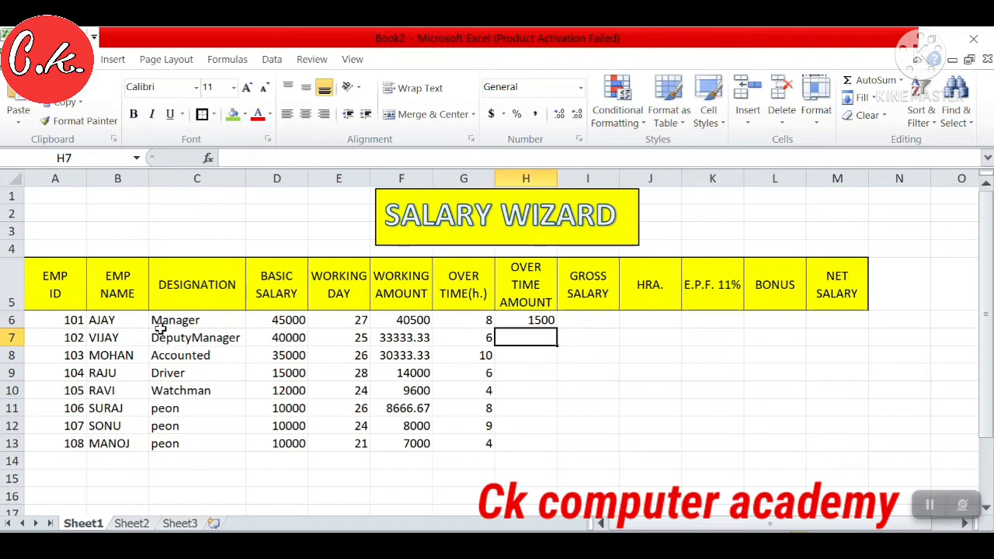
# Fill the overtime amount formula from H6 down to H13 for the remaining employees
pyautogui.click(524, 324)
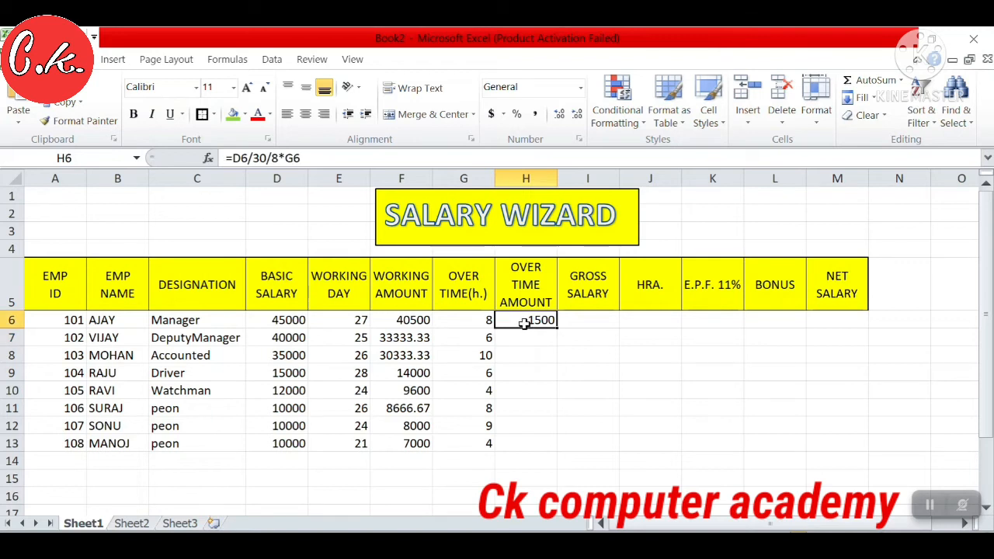
pyautogui.moveTo(556, 329); pyautogui.dragTo(559, 444)
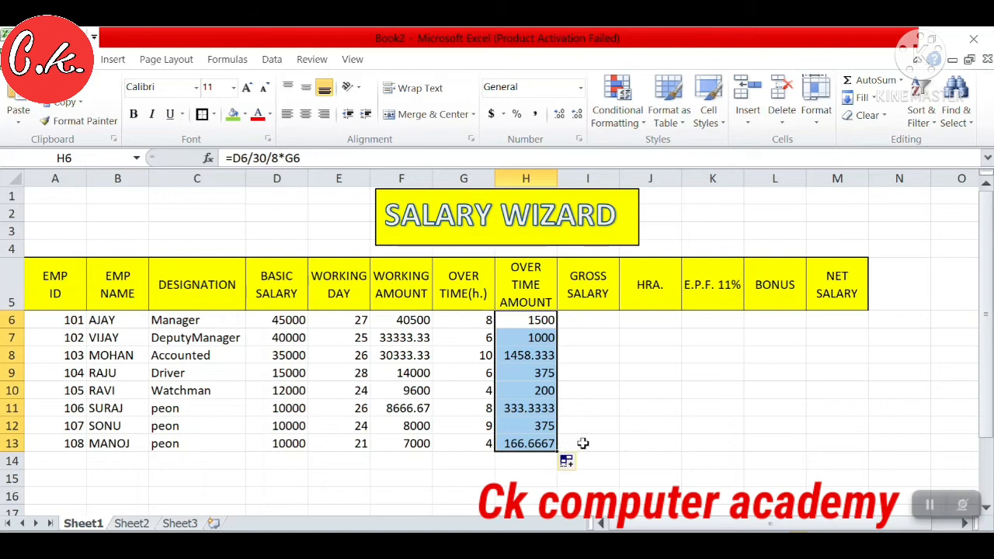
pyautogui.click(587, 443)
# Reduce the overtime amounts in H8, H11 and H13 to two decimal places
pyautogui.click(536, 355)
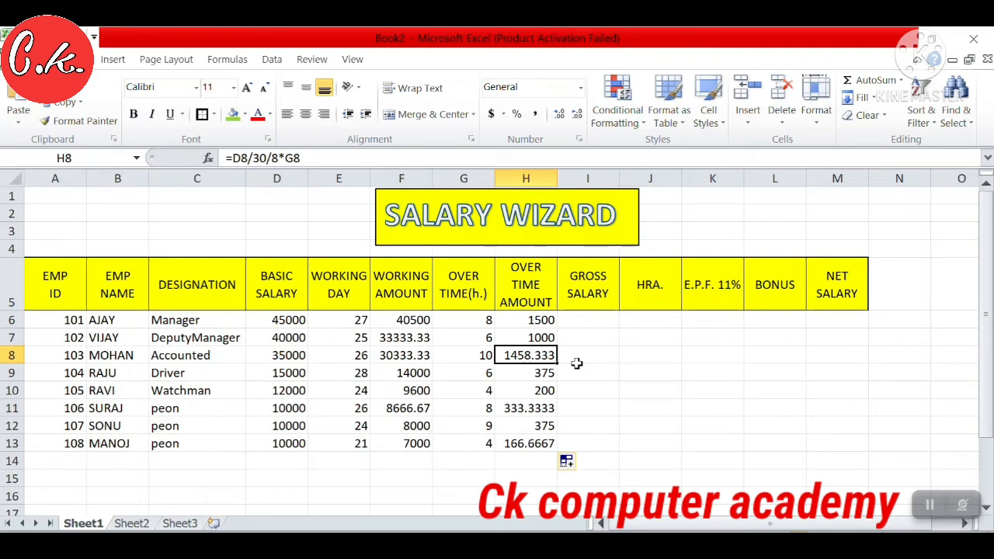
pyautogui.click(577, 114)
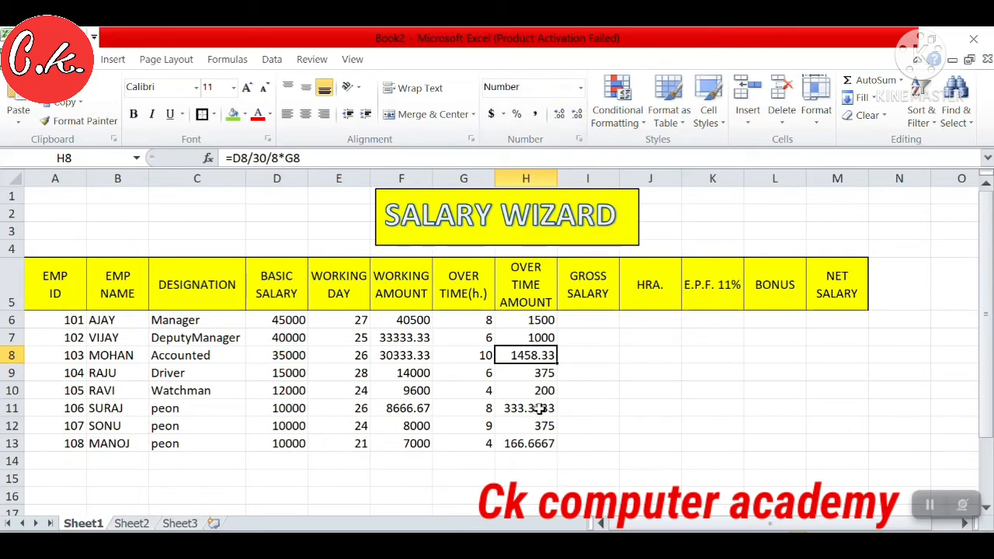
pyautogui.click(539, 411)
pyautogui.click(577, 115)
pyautogui.click(577, 115)
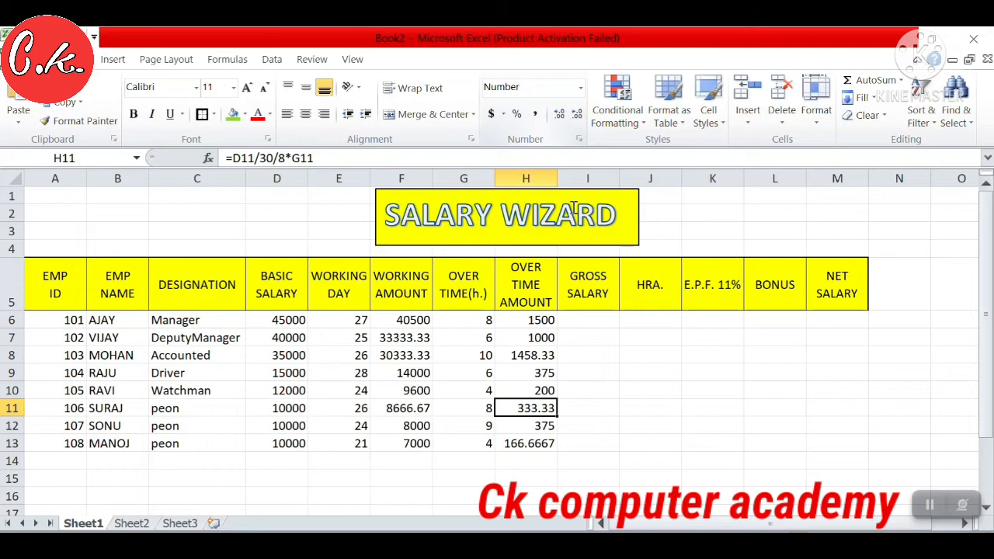
pyautogui.click(539, 443)
pyautogui.click(578, 115)
pyautogui.click(577, 114)
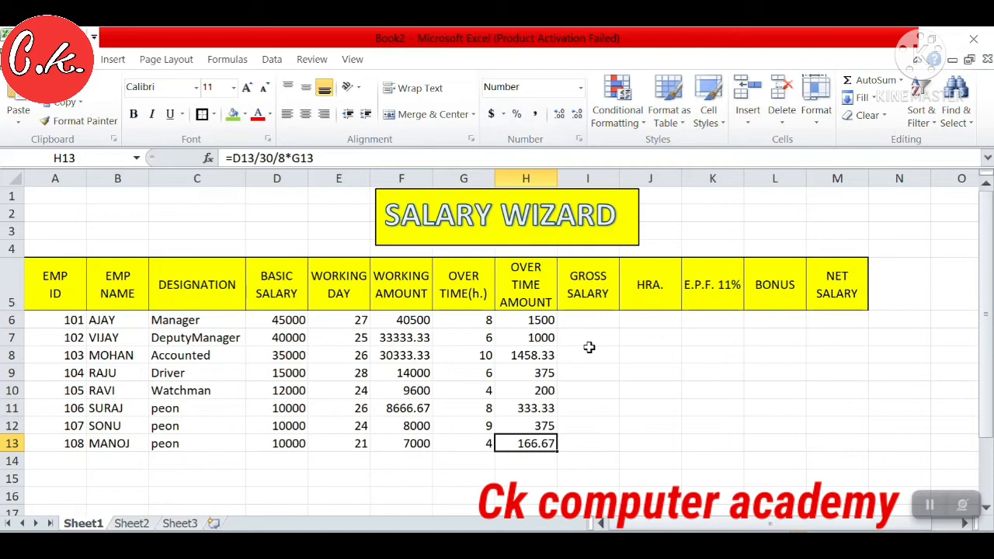
# Calculate the first employee's gross salary in I6 with the formula =F6+H6
pyautogui.click(588, 323)
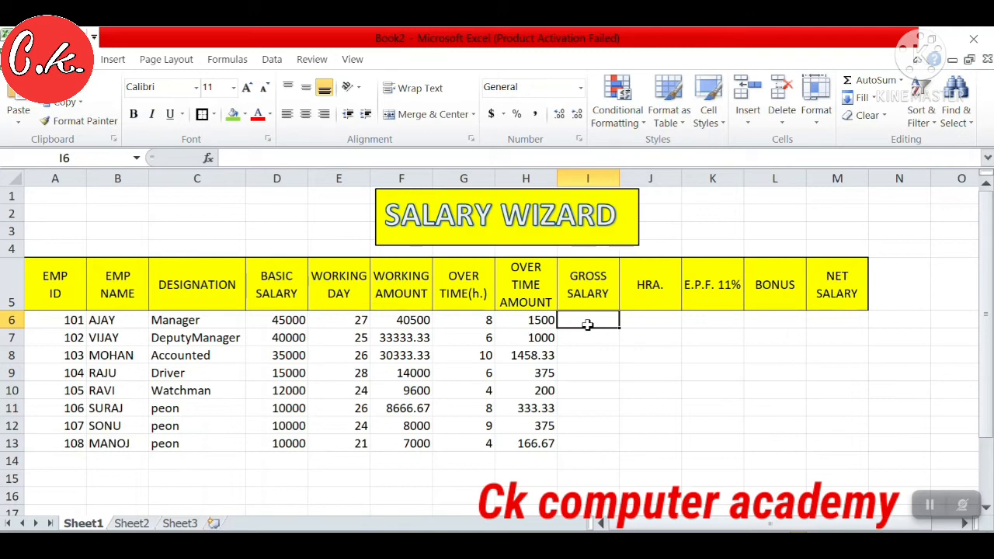
pyautogui.write('=')
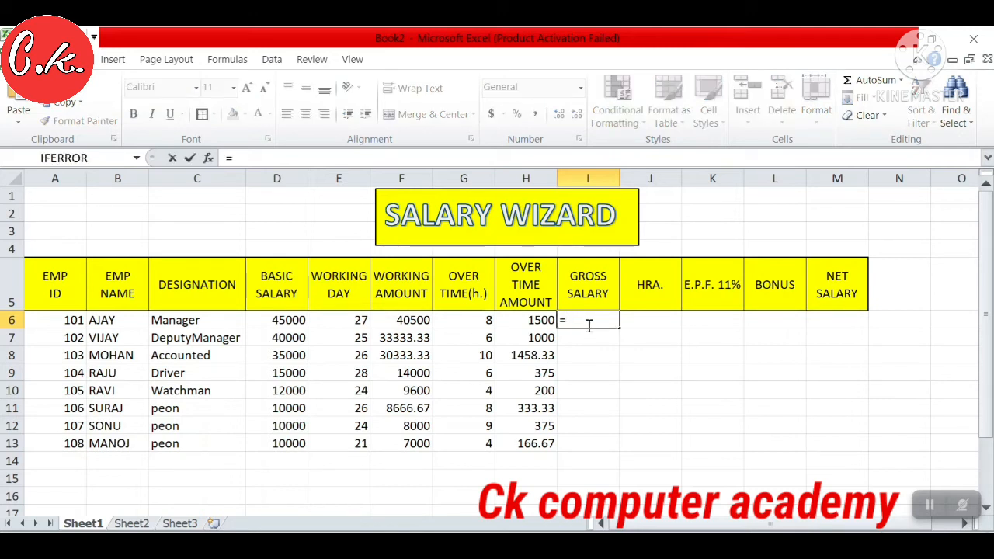
pyautogui.click(421, 321)
pyautogui.write('+')
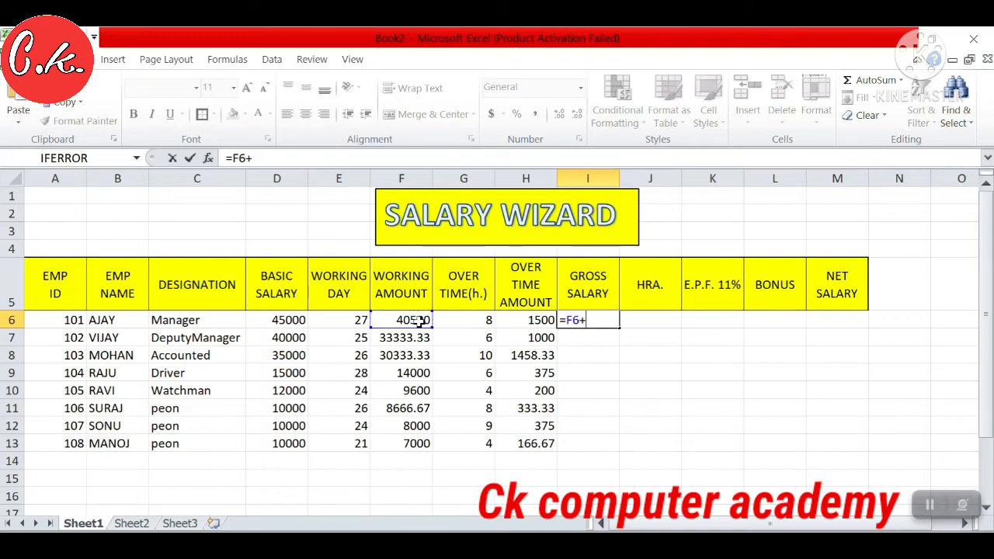
pyautogui.click(520, 325)
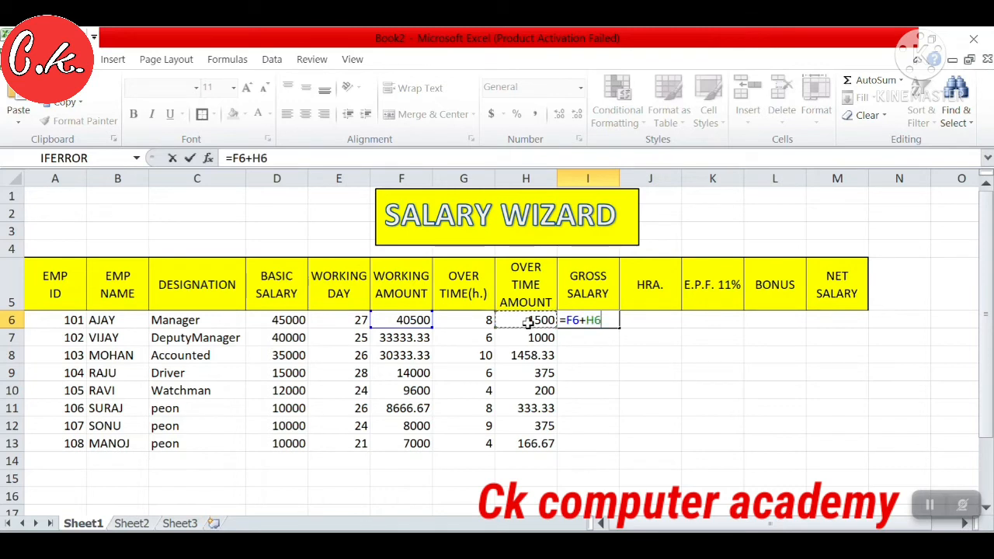
pyautogui.press('Return')
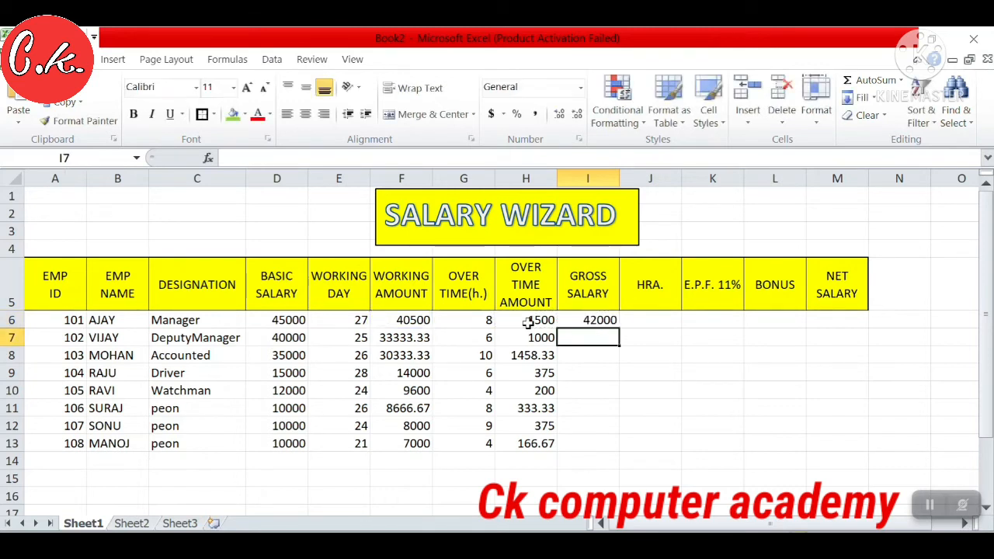
# Fill the gross salary formula from I6 down to I13 and reduce I13 to two decimal places
pyautogui.click(590, 321)
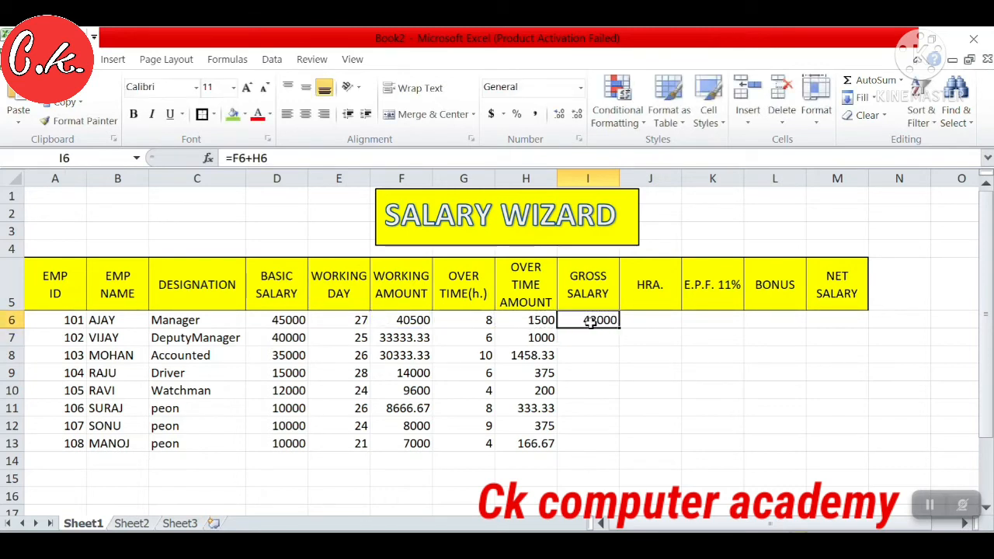
pyautogui.moveTo(620, 328); pyautogui.dragTo(632, 455)
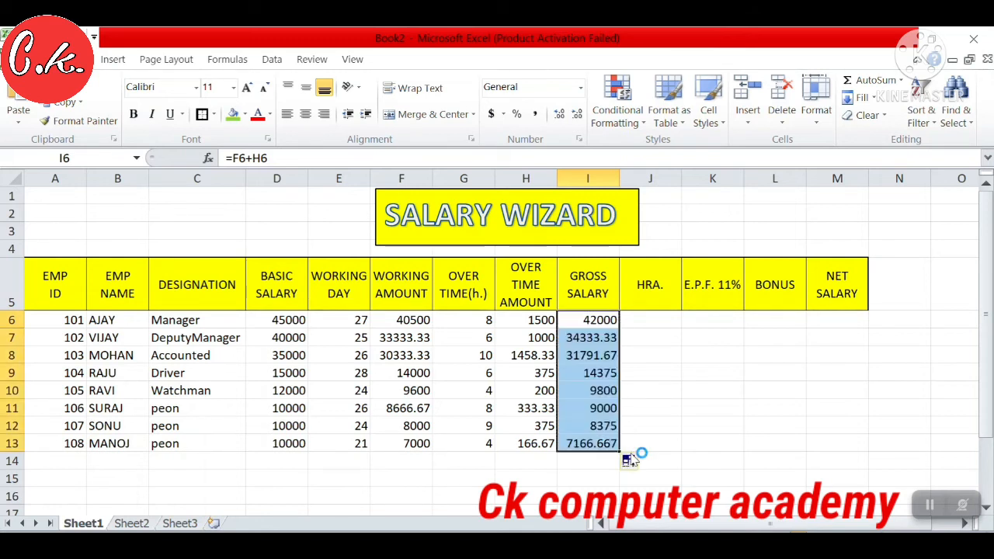
pyautogui.click(644, 433)
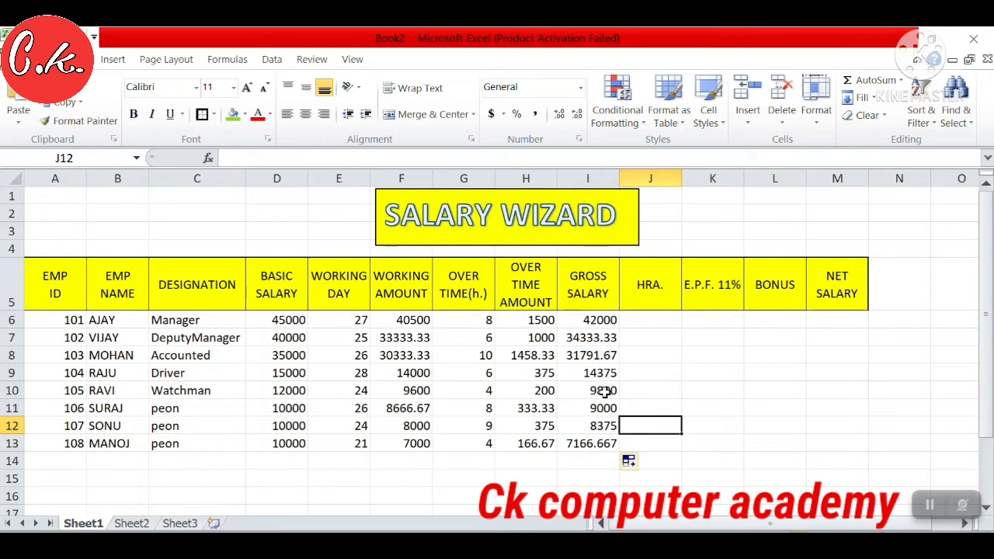
pyautogui.click(606, 443)
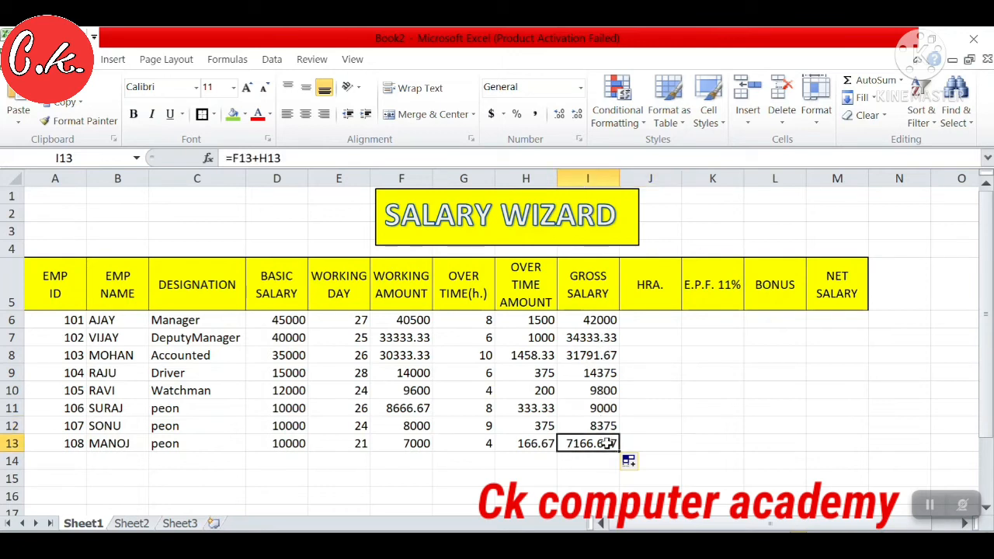
pyautogui.click(576, 117)
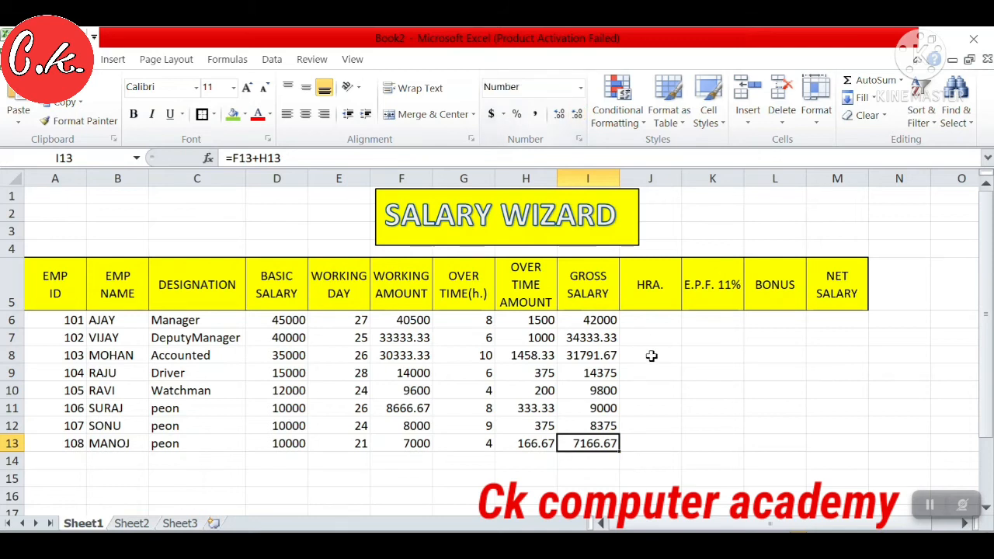
# Change the HRA column header in J5 to "HRA. 5%"
pyautogui.click(650, 321)
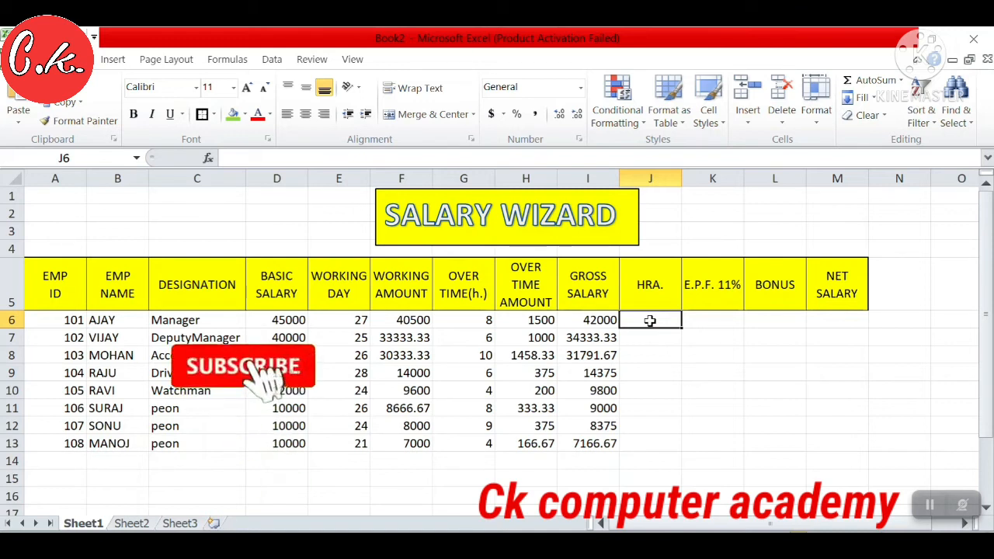
pyautogui.click(659, 295)
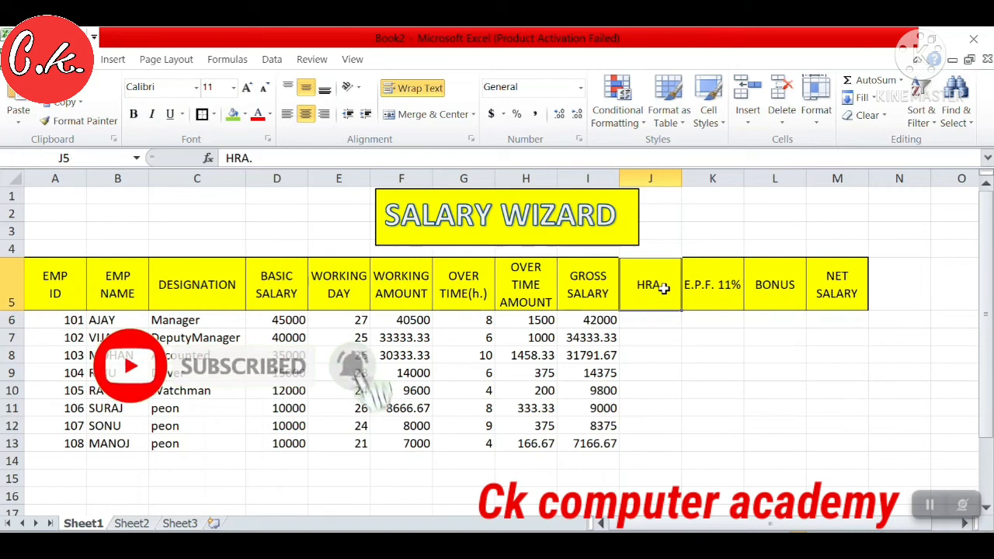
pyautogui.doubleClick(665, 289)
pyautogui.write('5')
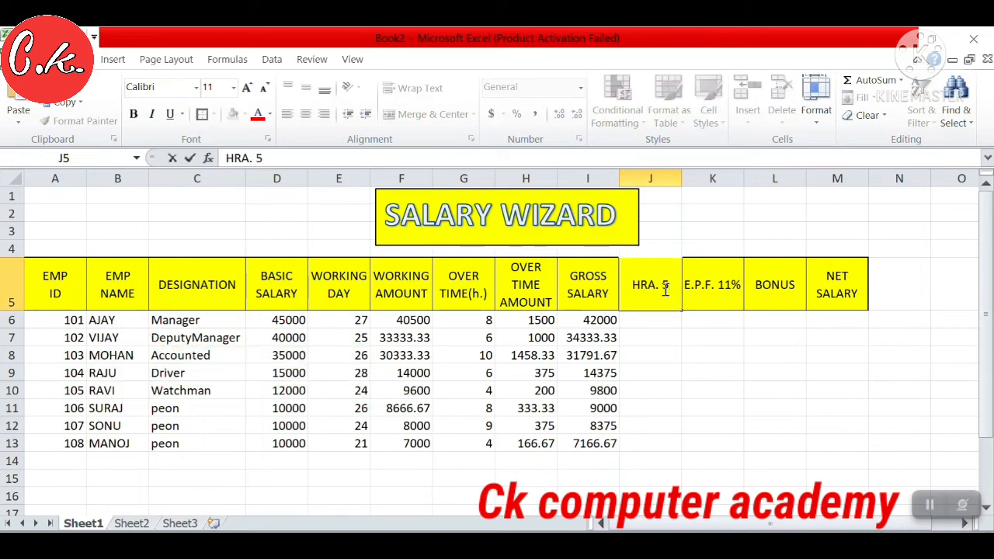
pyautogui.write('%')
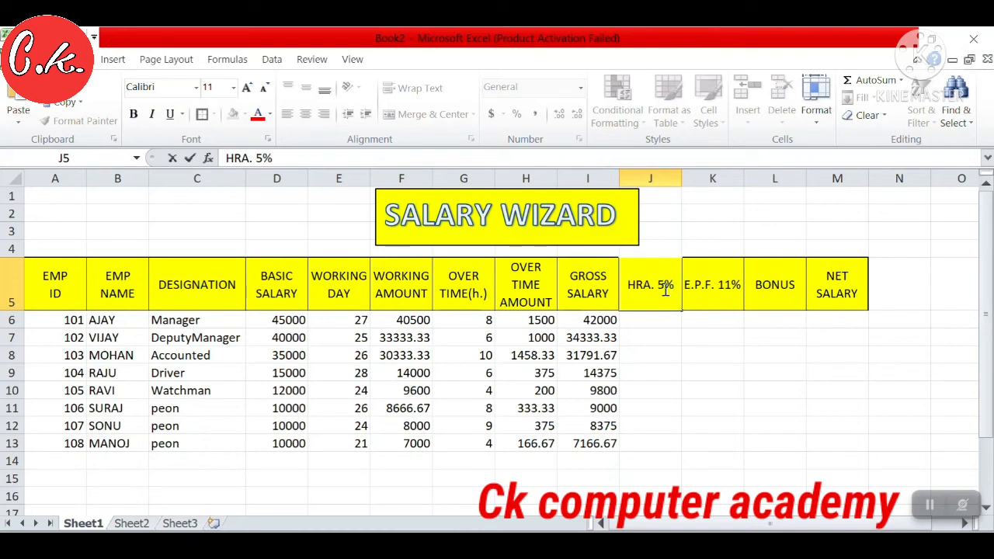
# Calculate the first employee's HRA in J6 with the formula =D6*5%
pyautogui.click(658, 325)
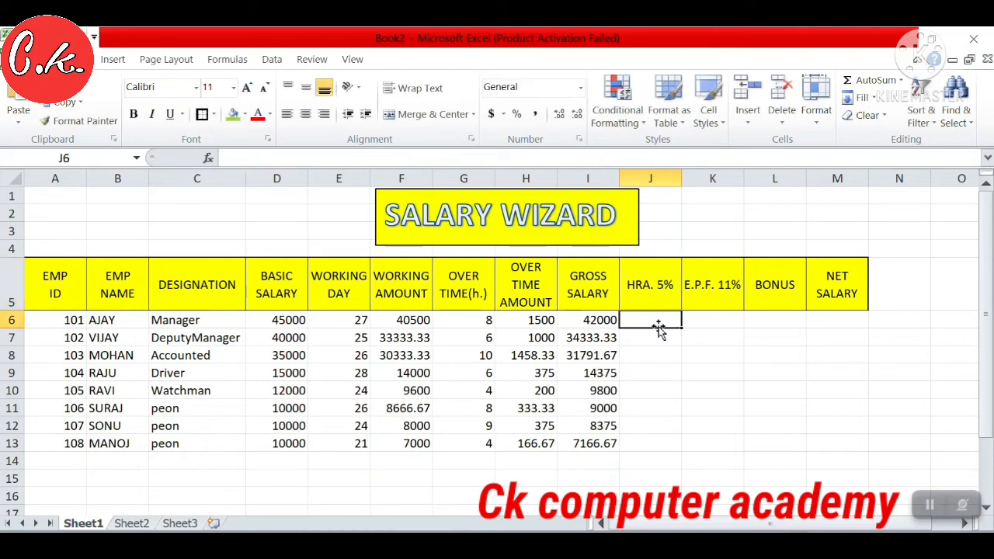
pyautogui.write('=')
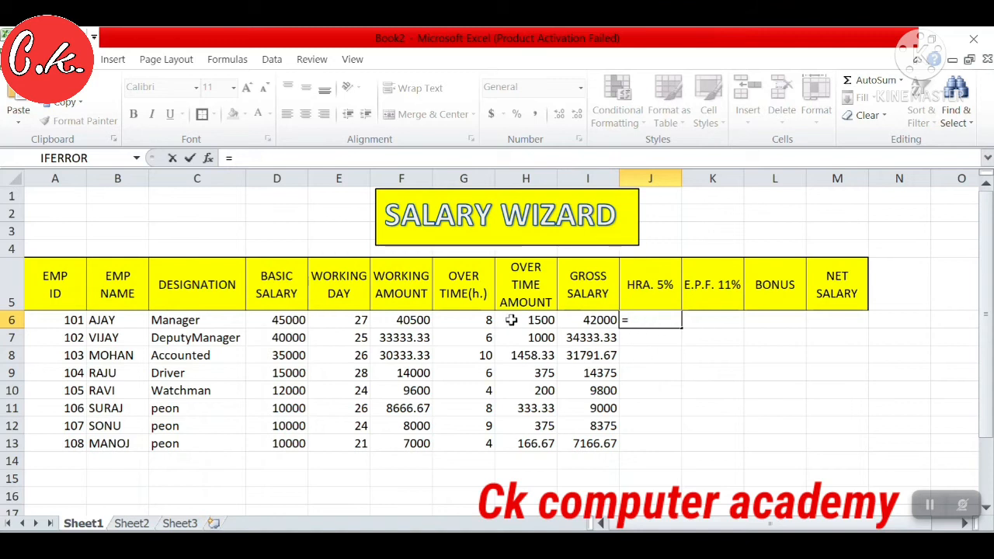
pyautogui.click(279, 322)
pyautogui.write('*5')
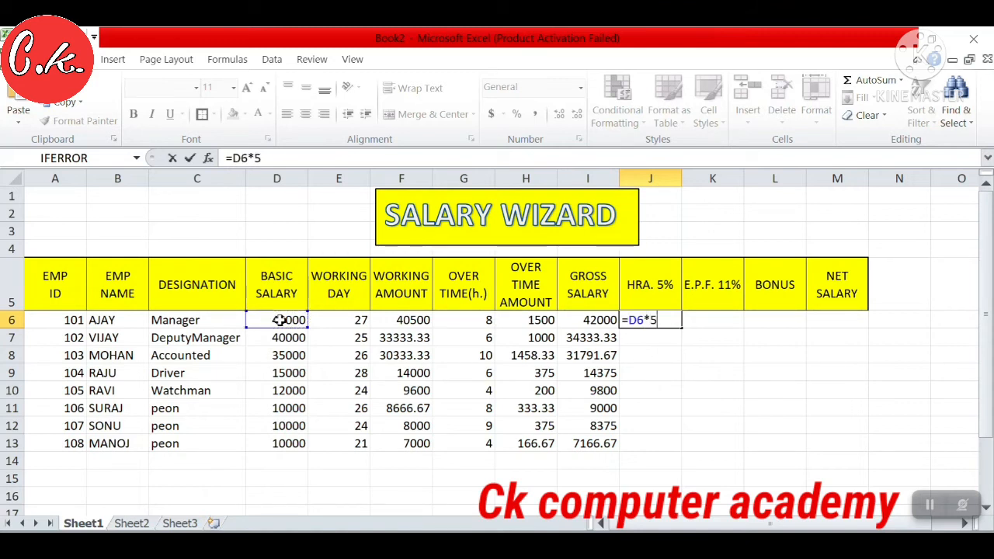
pyautogui.write('%')
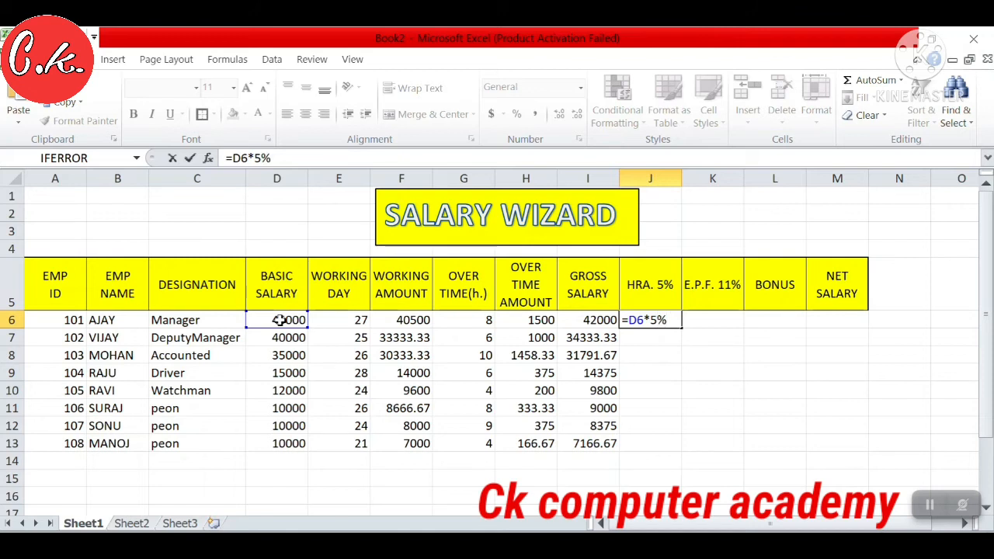
pyautogui.press('Return')
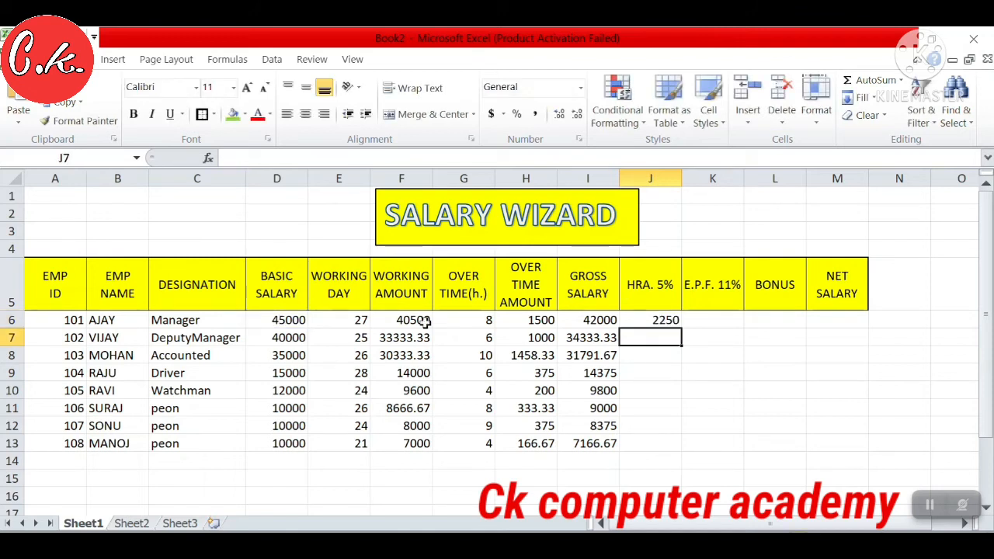
# Fill the HRA formula from J6 down to J13 for the remaining employees
pyautogui.click(665, 322)
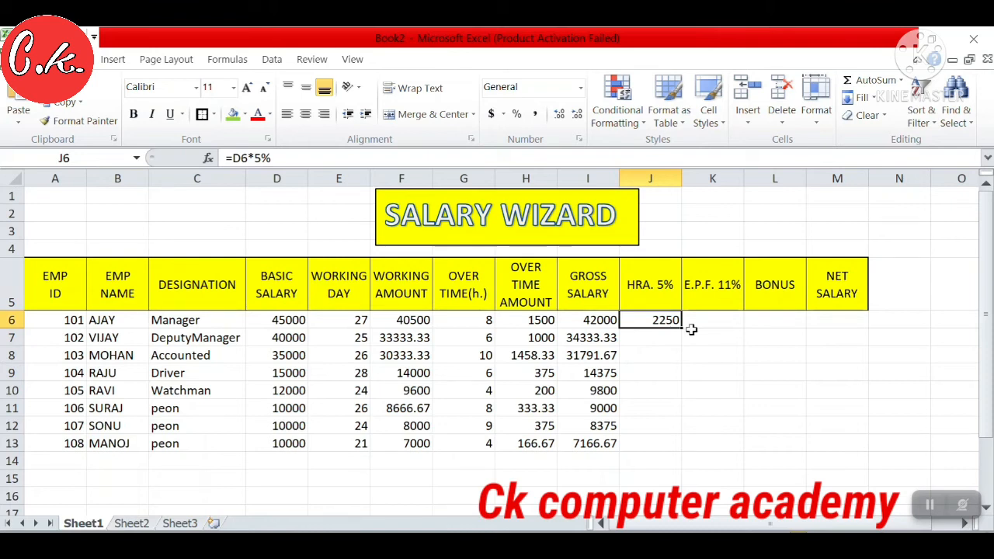
pyautogui.moveTo(680, 330); pyautogui.dragTo(687, 444)
pyautogui.click(695, 431)
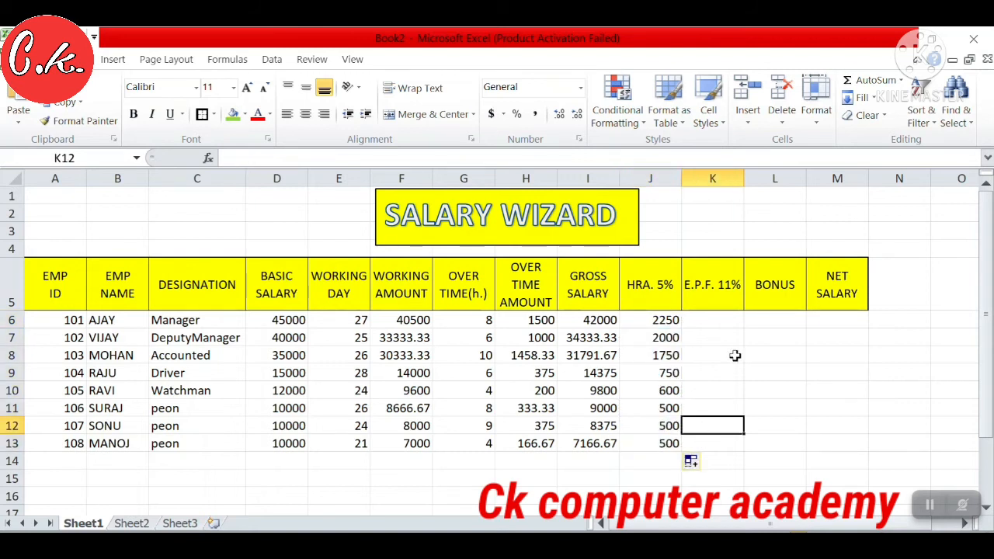
# Calculate the first employee's E.P.F. in K6 with the formula =D6*11% and fill it down to K13
pyautogui.click(722, 319)
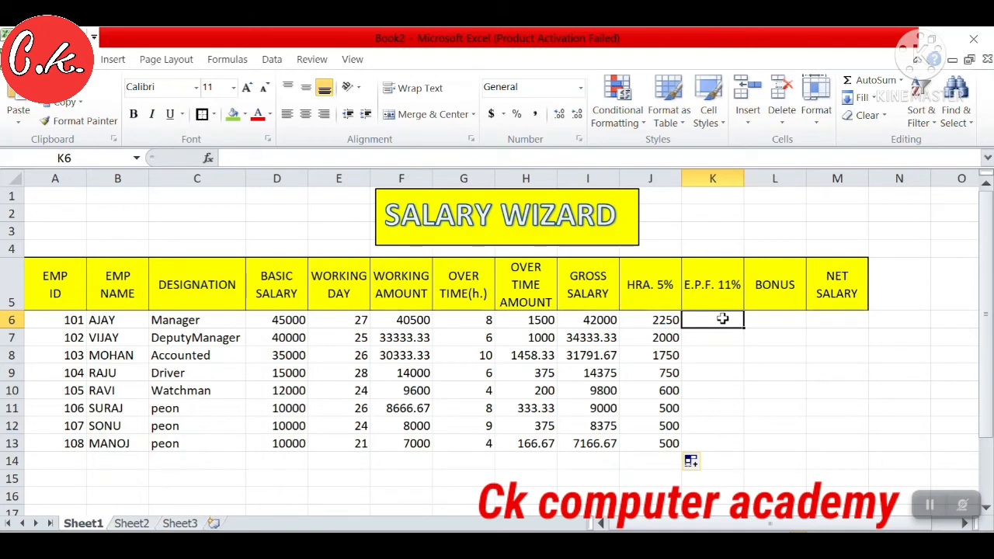
pyautogui.write('=')
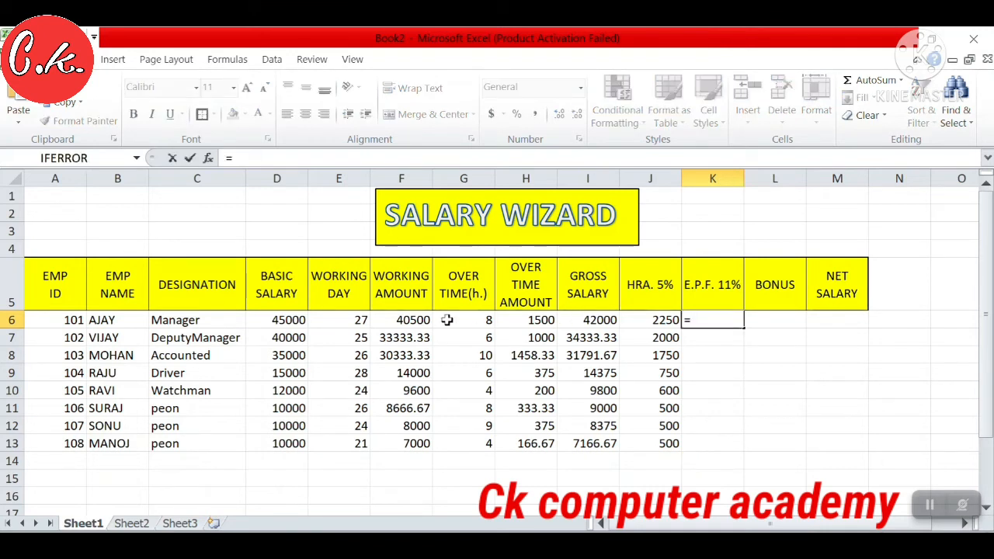
pyautogui.click(291, 320)
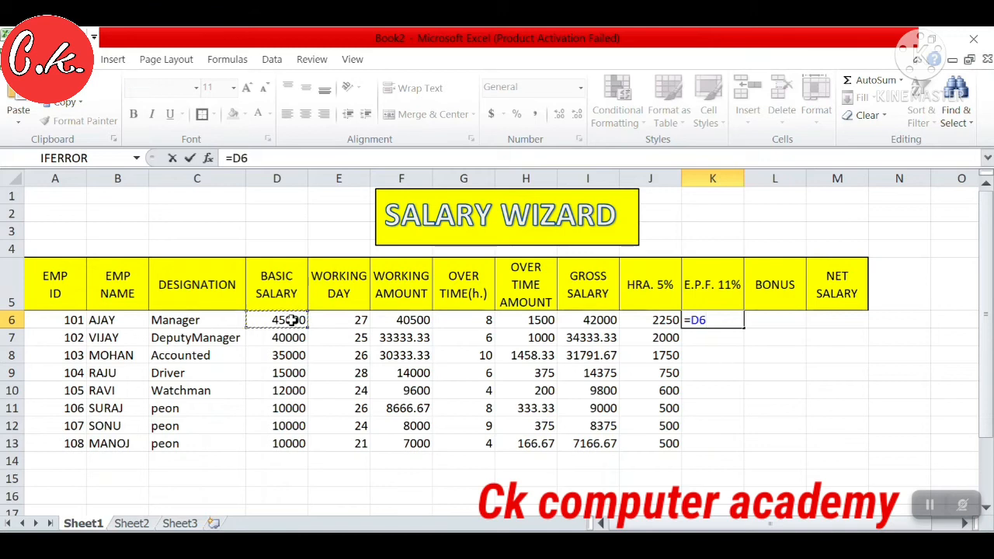
pyautogui.write('*11')
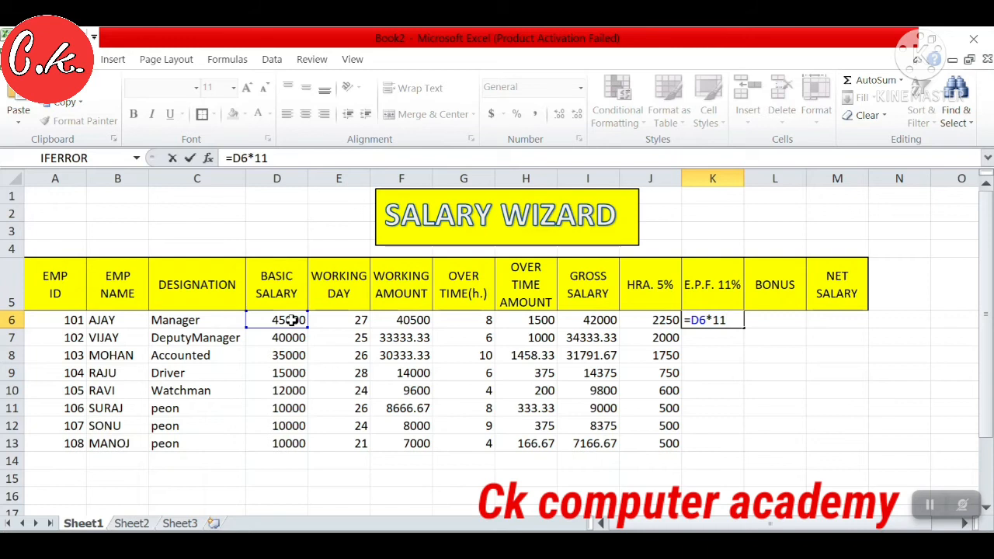
pyautogui.write('%')
pyautogui.press('Return')
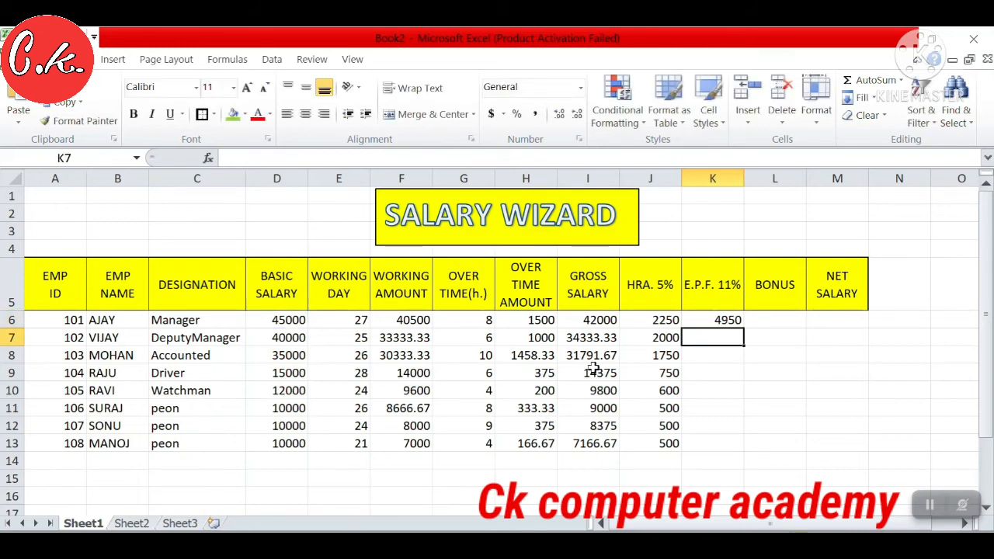
pyautogui.click(702, 322)
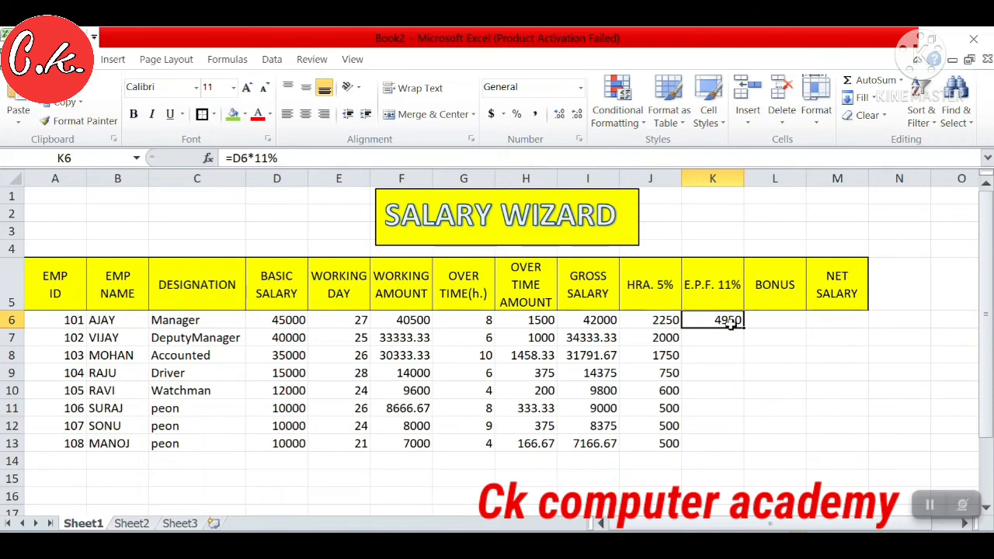
pyautogui.moveTo(743, 328); pyautogui.dragTo(754, 453)
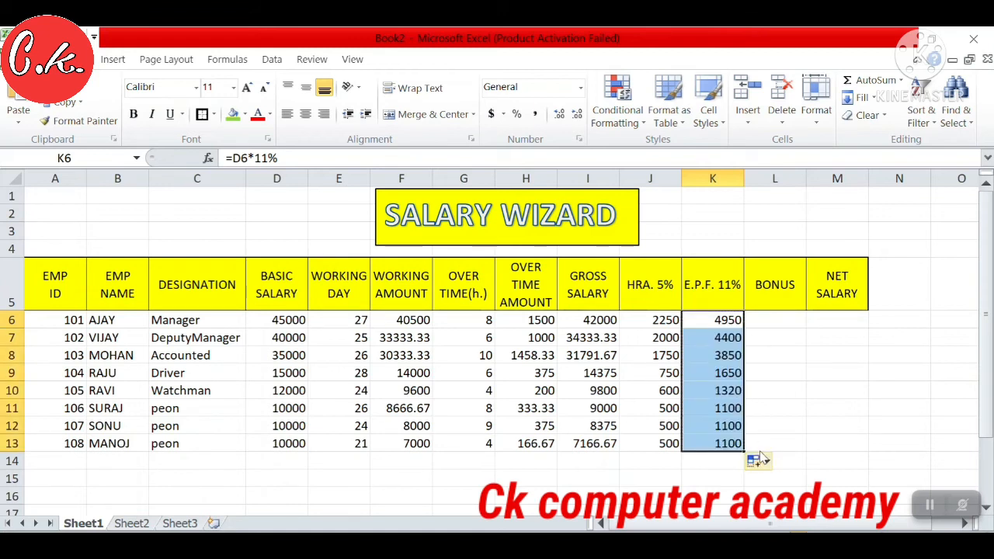
# Change the bonus column header in L5 to "BONUS 8%" and begin a formula in L6
pyautogui.click(773, 317)
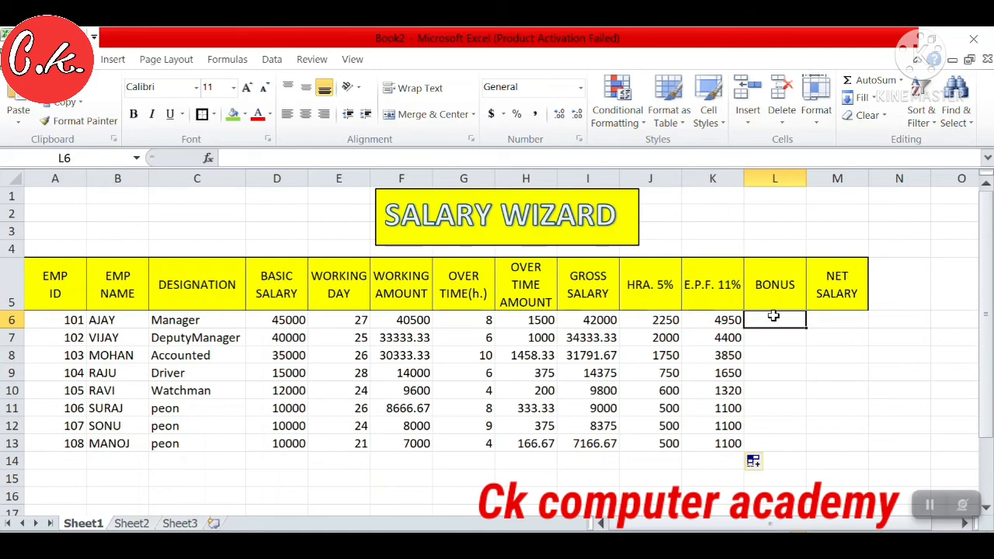
pyautogui.doubleClick(794, 287)
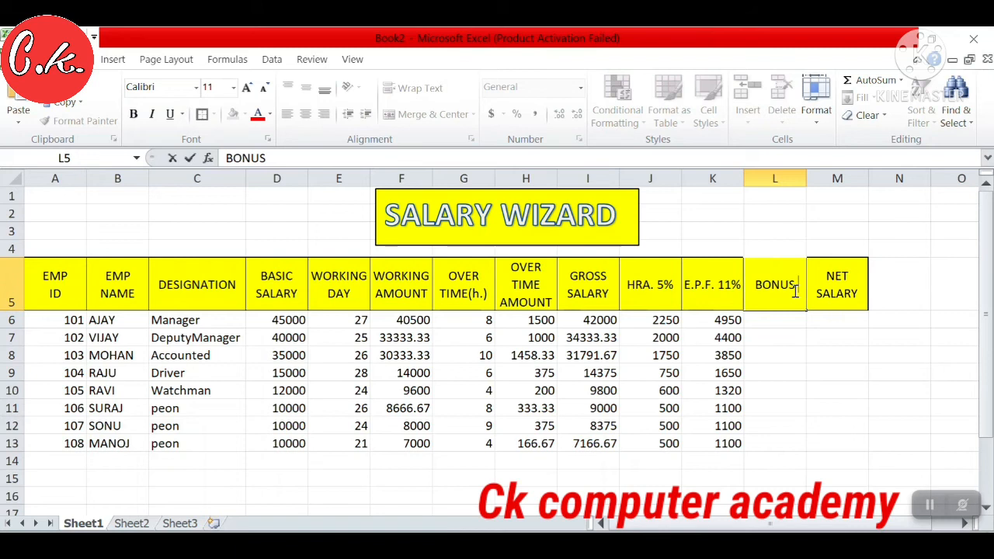
pyautogui.write('&')
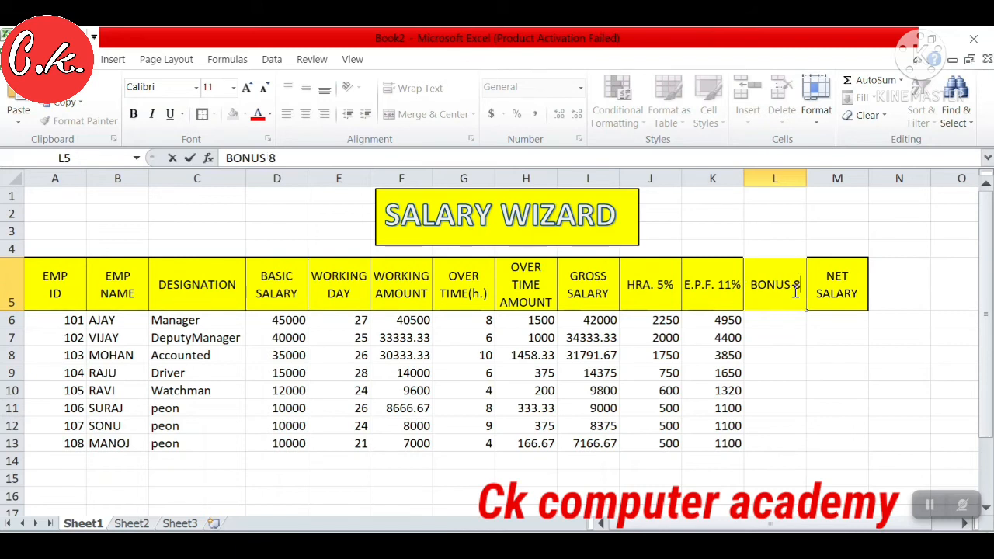
pyautogui.write('%')
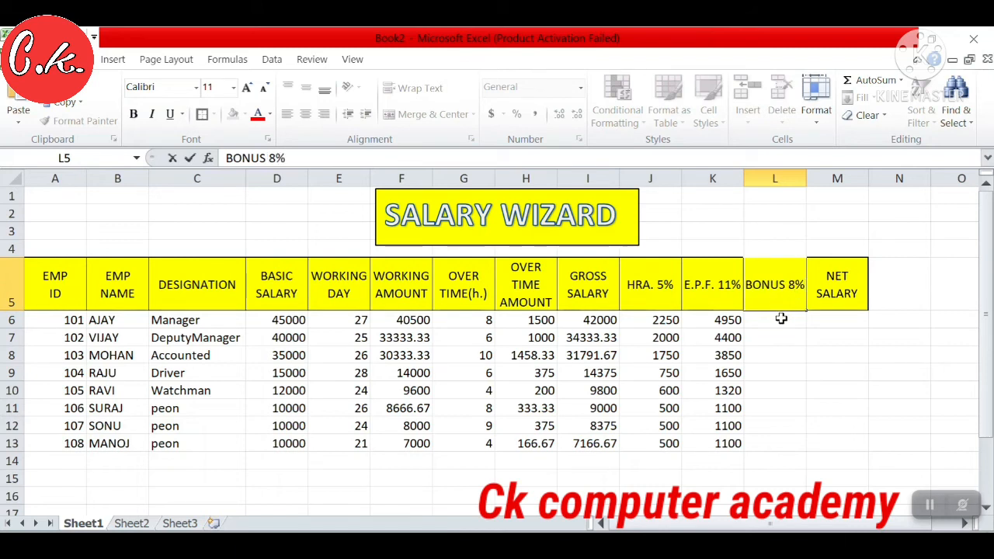
pyautogui.click(782, 318)
pyautogui.write('=')
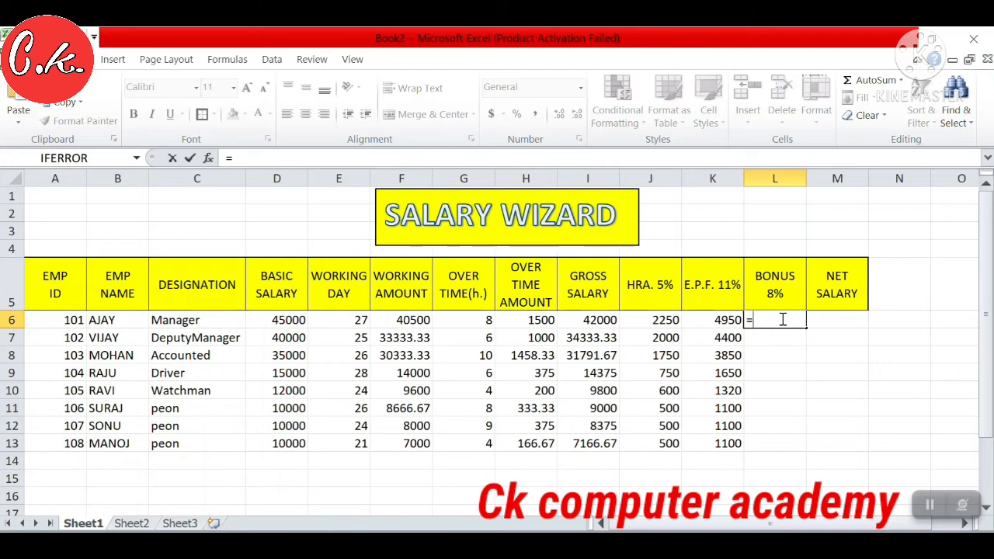
pyautogui.moveTo(629, 320); pyautogui.dragTo(426, 320)
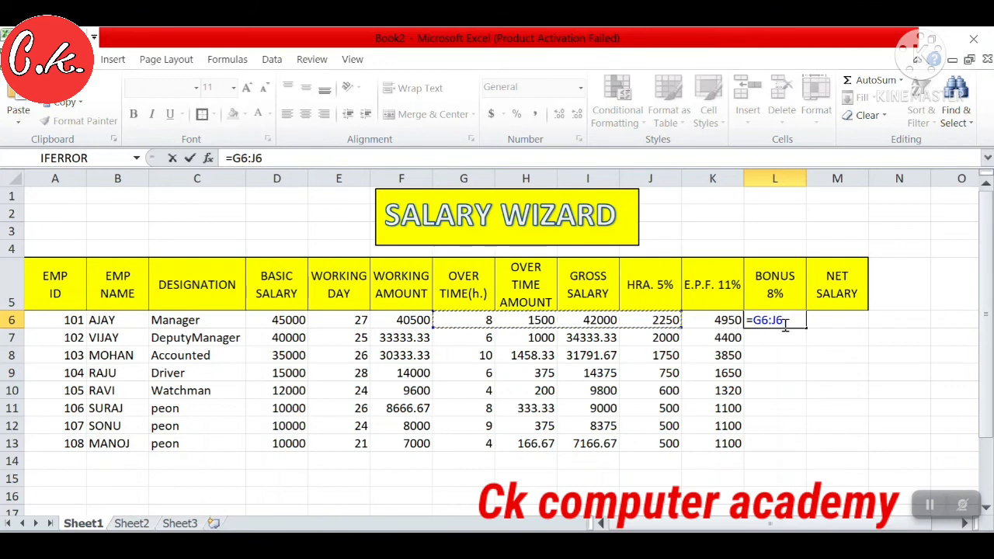
pyautogui.press('BackSpace')
pyautogui.press('BackSpace')
pyautogui.press('BackSpace')
pyautogui.press('BackSpace')
pyautogui.press('BackSpace')
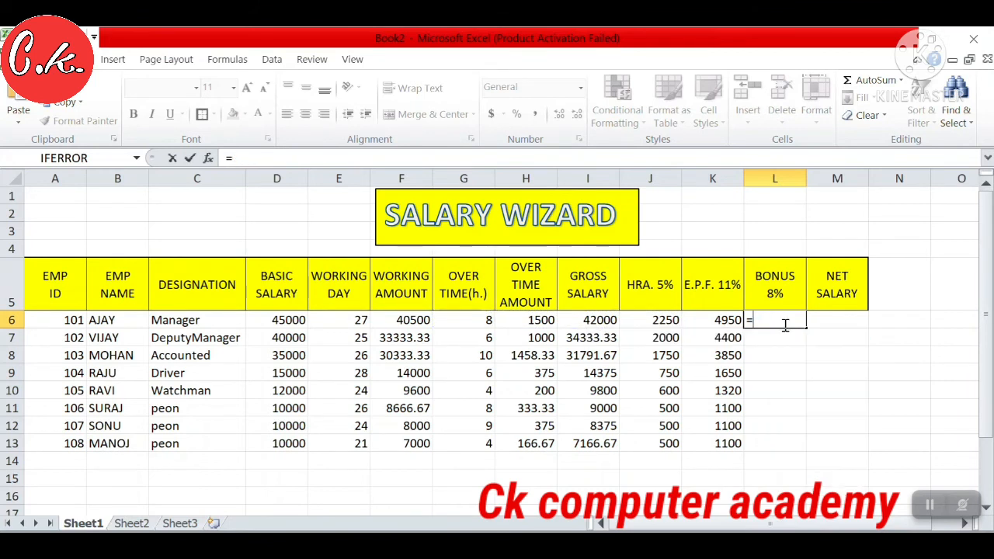
# Complete the first employee's bonus formula in L6 as =F6*8% and fill it down to L13
pyautogui.click(412, 322)
pyautogui.write('*')
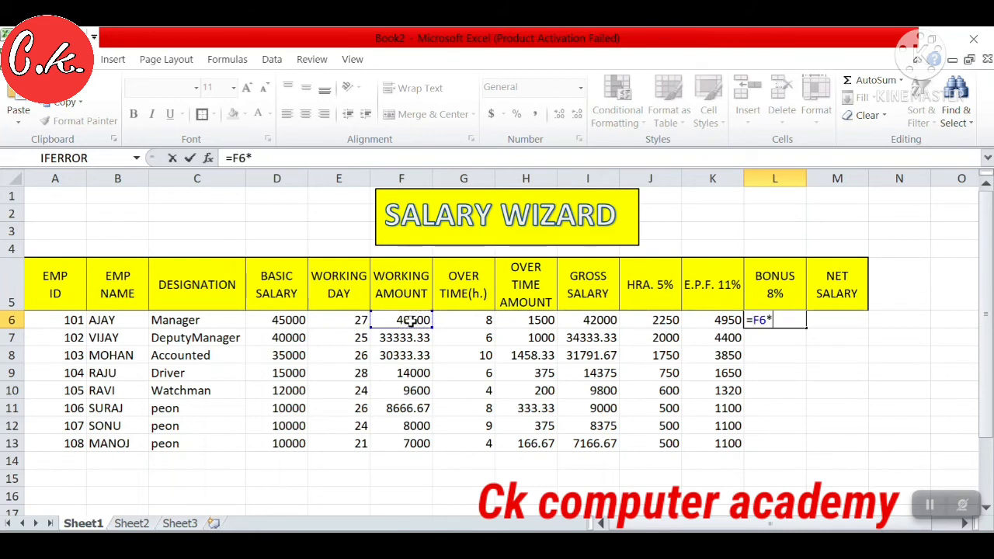
pyautogui.write('8%')
pyautogui.press('Return')
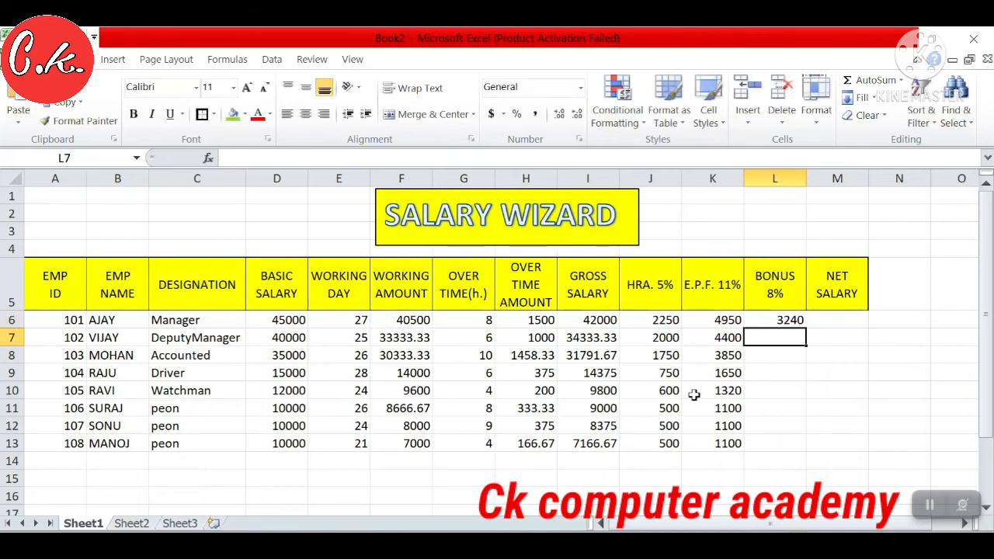
pyautogui.click(789, 321)
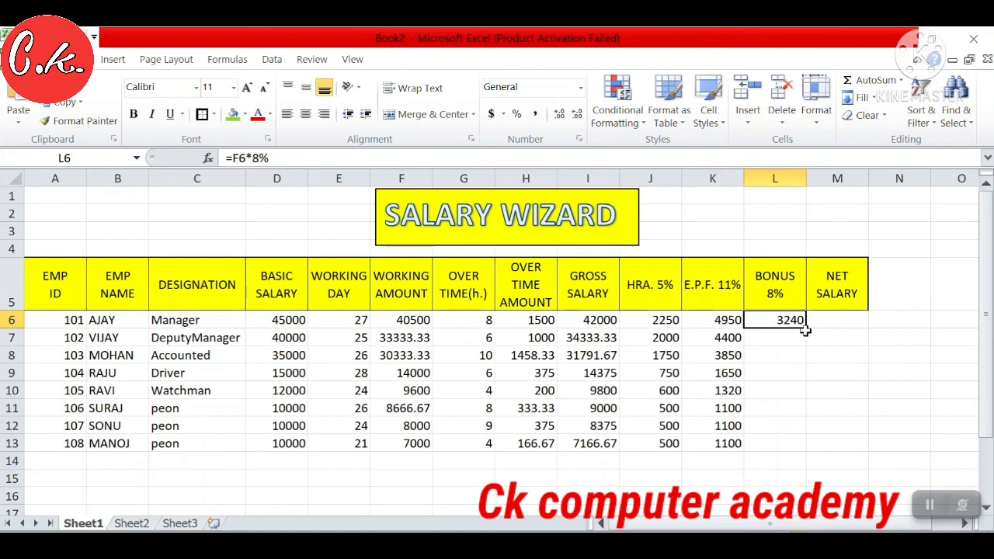
pyautogui.moveTo(806, 330); pyautogui.dragTo(806, 453)
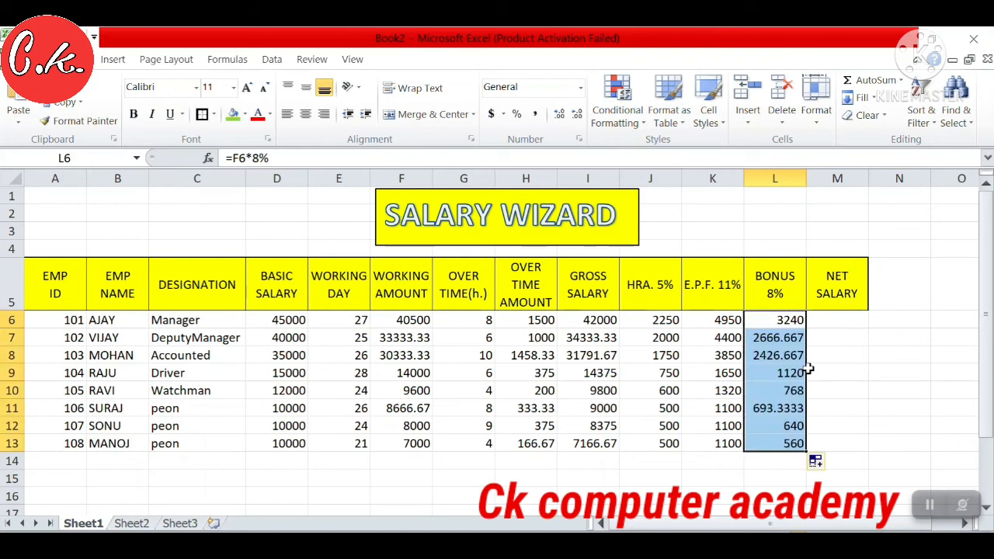
# Reduce the bonus in L7 to two decimal places and fill that cell down to L13
pyautogui.click(794, 341)
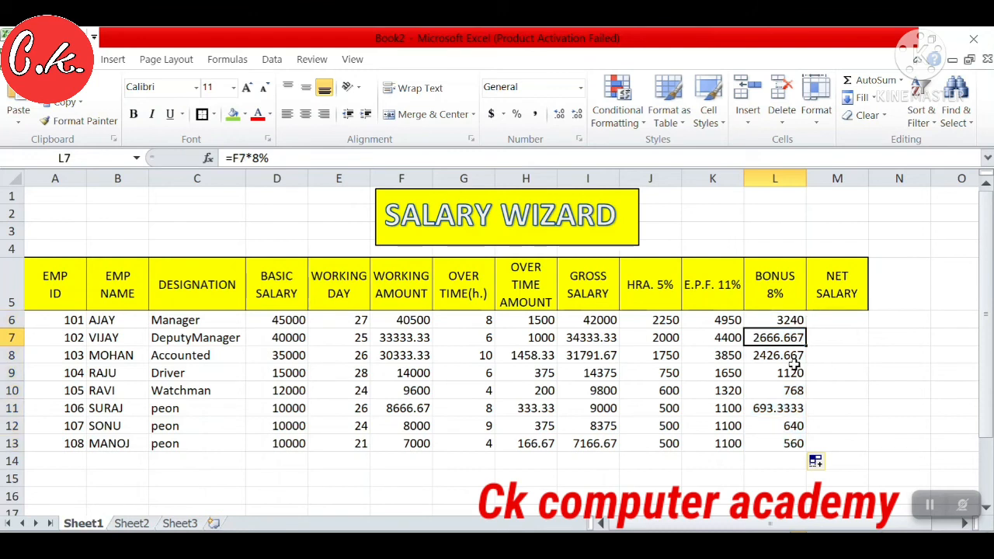
pyautogui.click(577, 115)
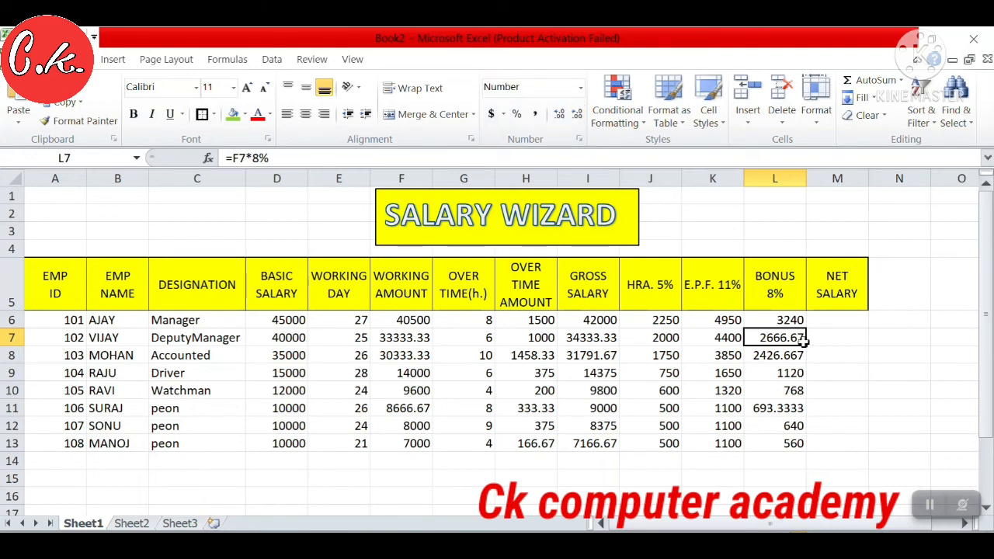
pyautogui.moveTo(807, 349); pyautogui.dragTo(815, 460)
pyautogui.click(824, 441)
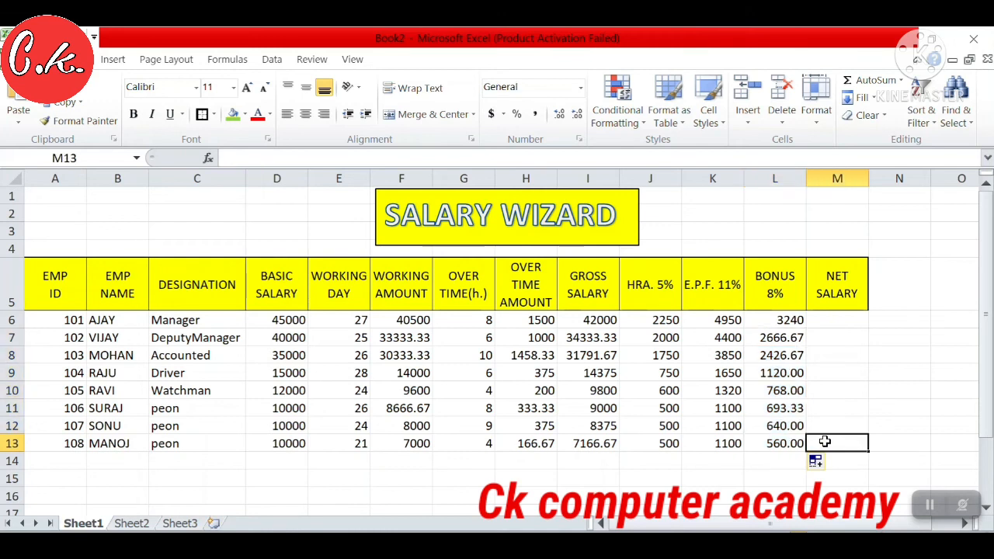
# Calculate the first employee's net salary in M6 with the formula =I6+J6-K6+L6 and fill it down to M13
pyautogui.click(836, 322)
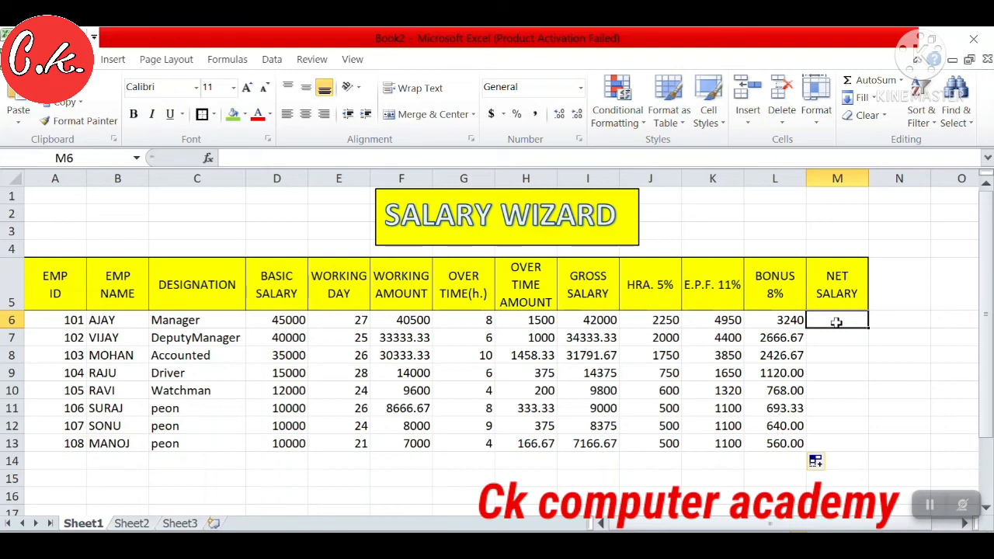
pyautogui.write('=')
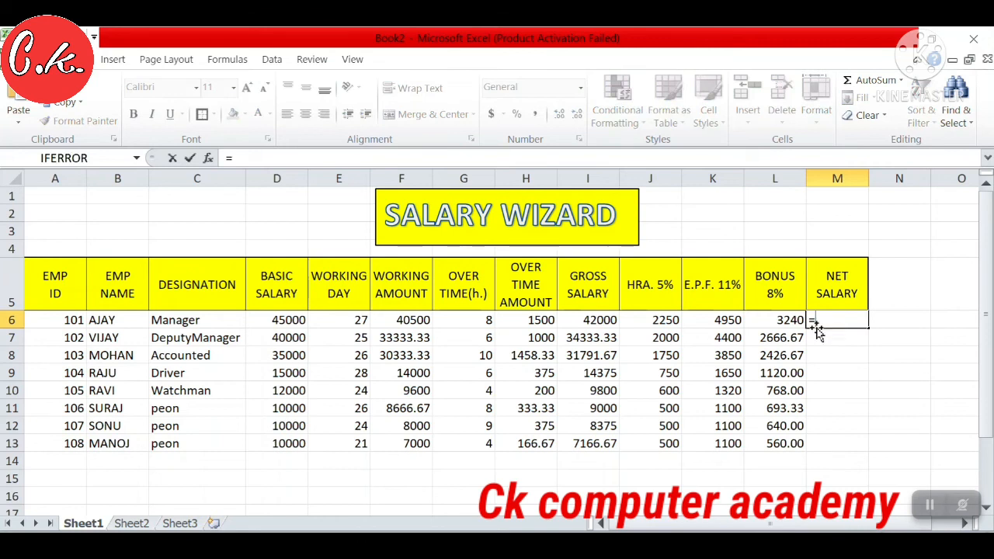
pyautogui.click(609, 321)
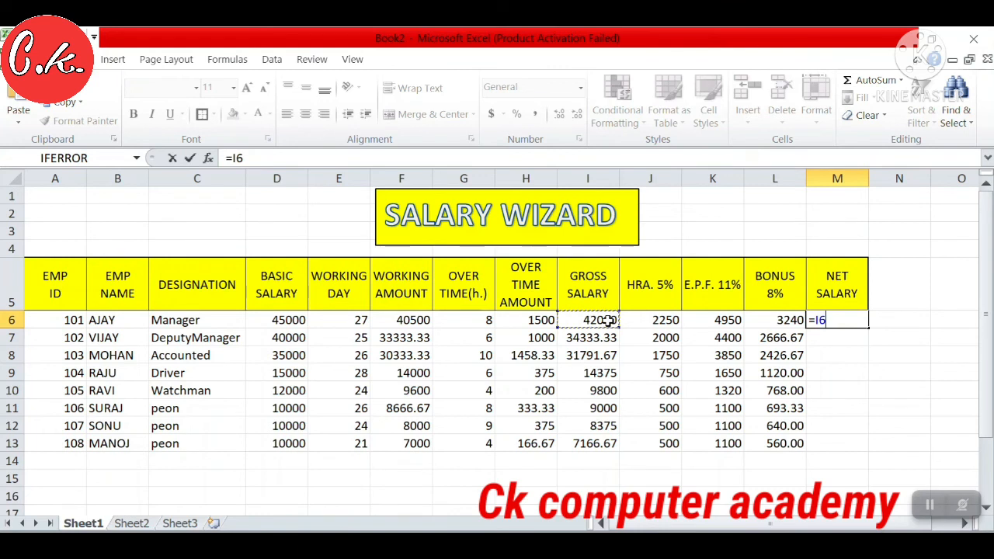
pyautogui.write('+')
pyautogui.click(653, 321)
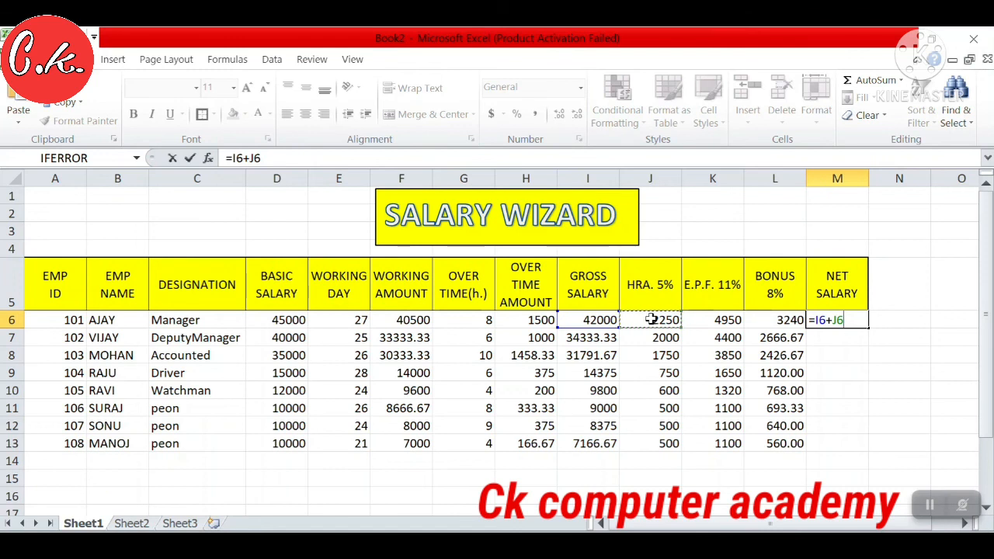
pyautogui.write('-')
pyautogui.click(710, 323)
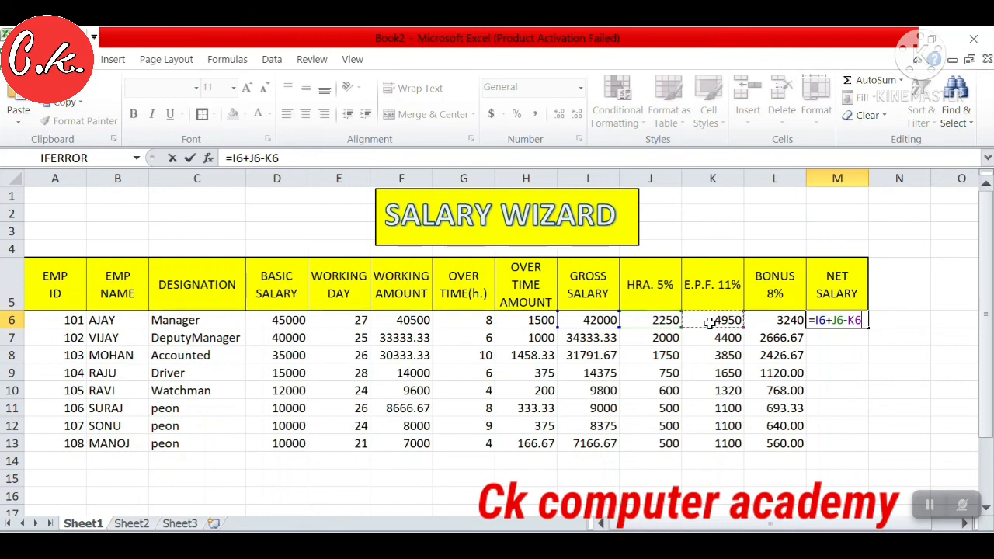
pyautogui.write('+')
pyautogui.click(763, 320)
pyautogui.press('Return')
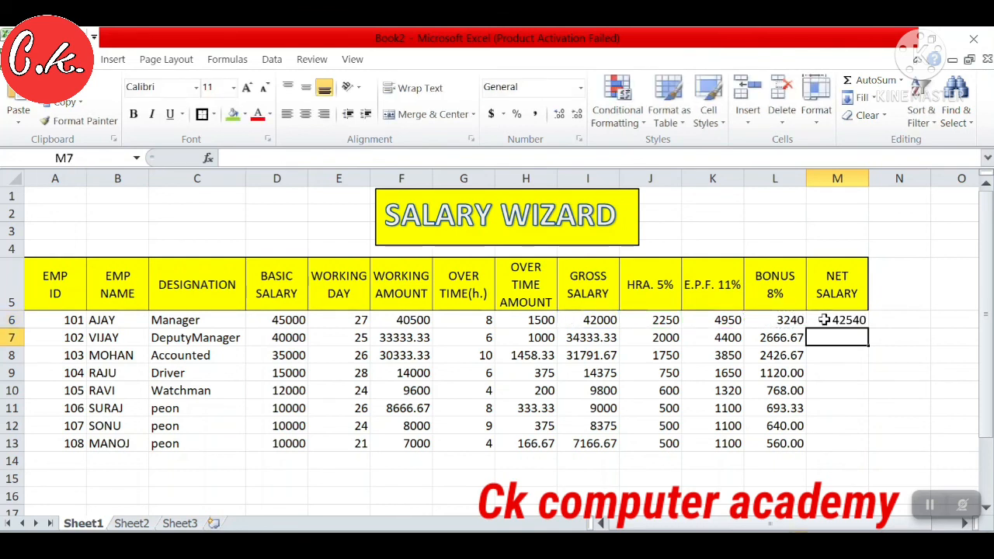
pyautogui.click(824, 320)
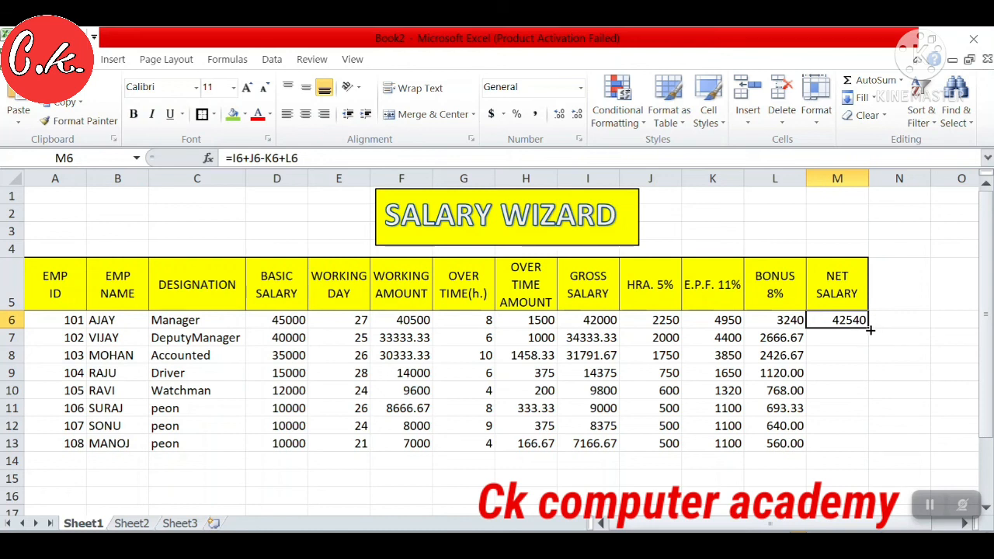
pyautogui.moveTo(870, 329); pyautogui.dragTo(871, 442)
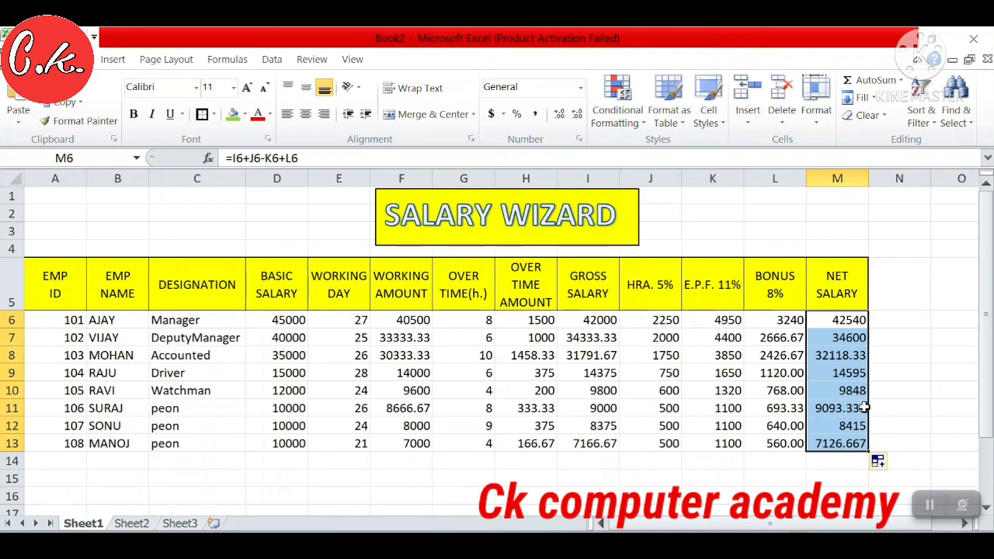
# Reduce the net salary in M11 to two decimal places and fill that cell down to M13
pyautogui.click(864, 408)
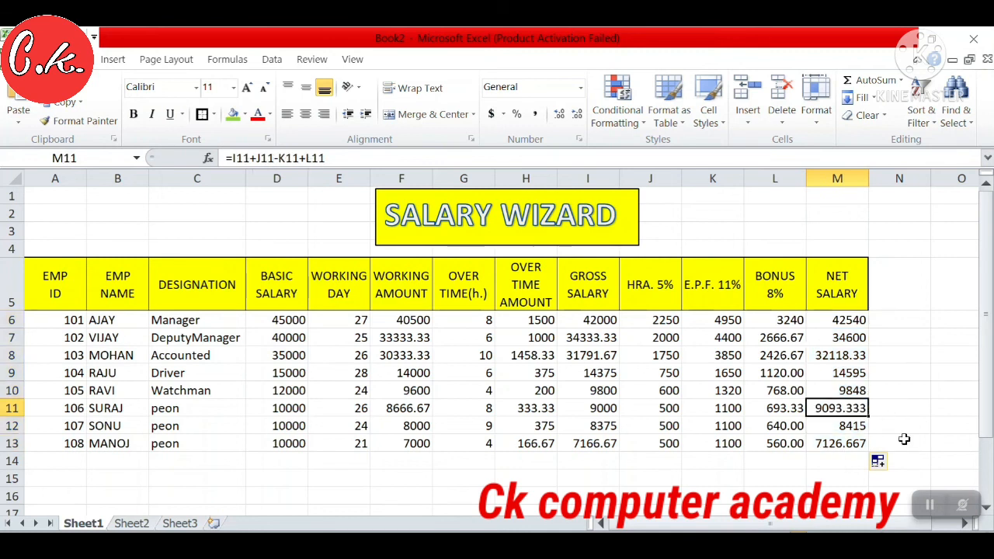
pyautogui.click(577, 114)
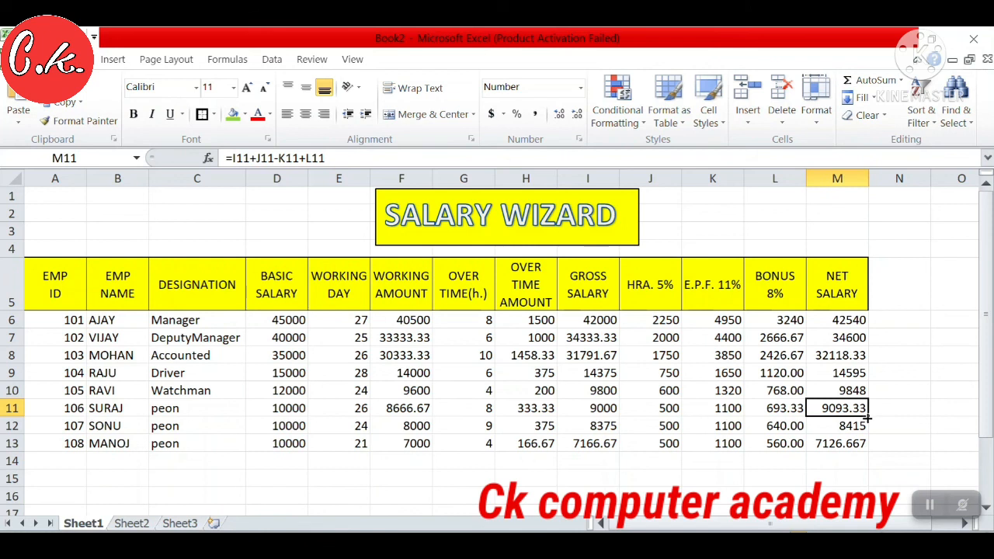
pyautogui.moveTo(867, 418); pyautogui.dragTo(867, 450)
pyautogui.click(926, 411)
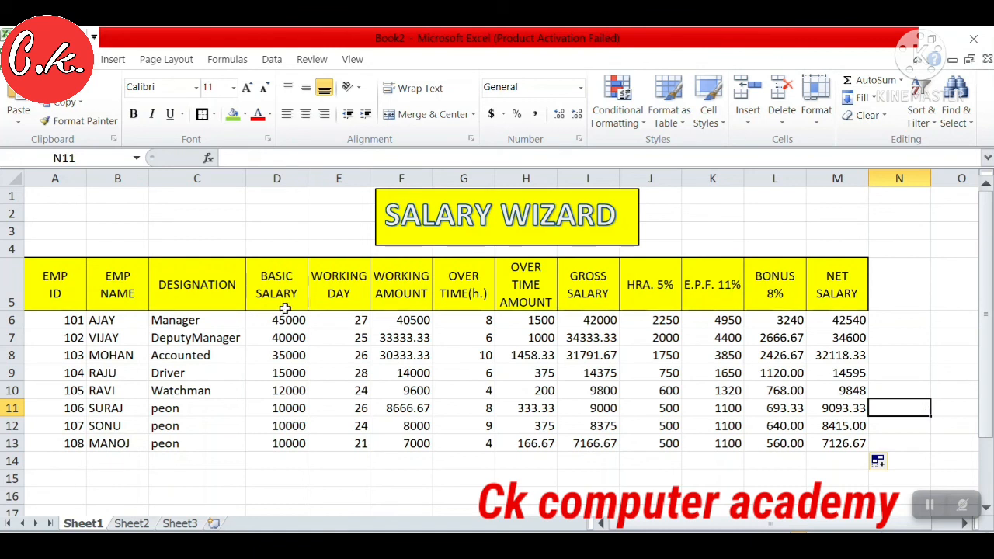
# Center the contents of all employee data cells in A6:M13 horizontally
pyautogui.click(56, 320)
pyautogui.moveTo(56, 320); pyautogui.dragTo(844, 433)
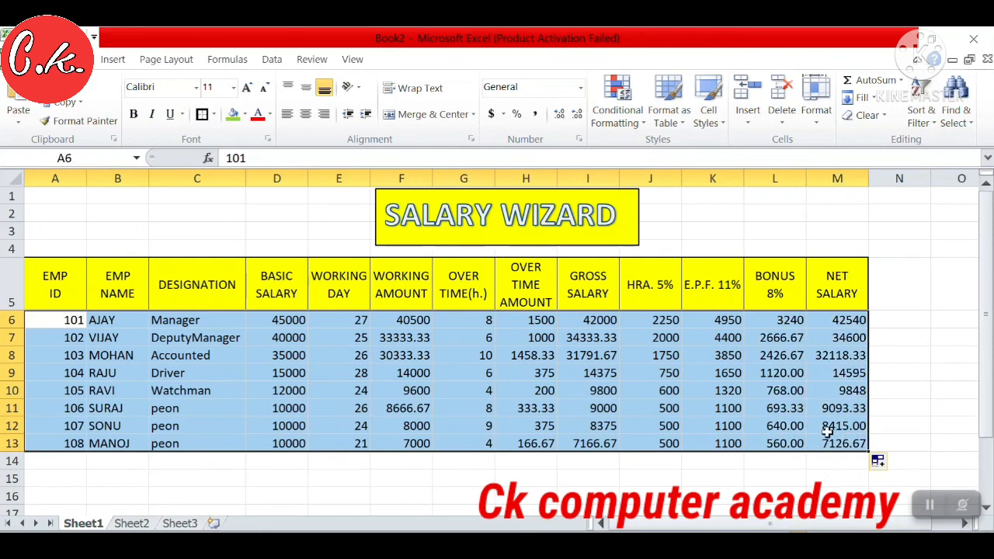
pyautogui.click(305, 117)
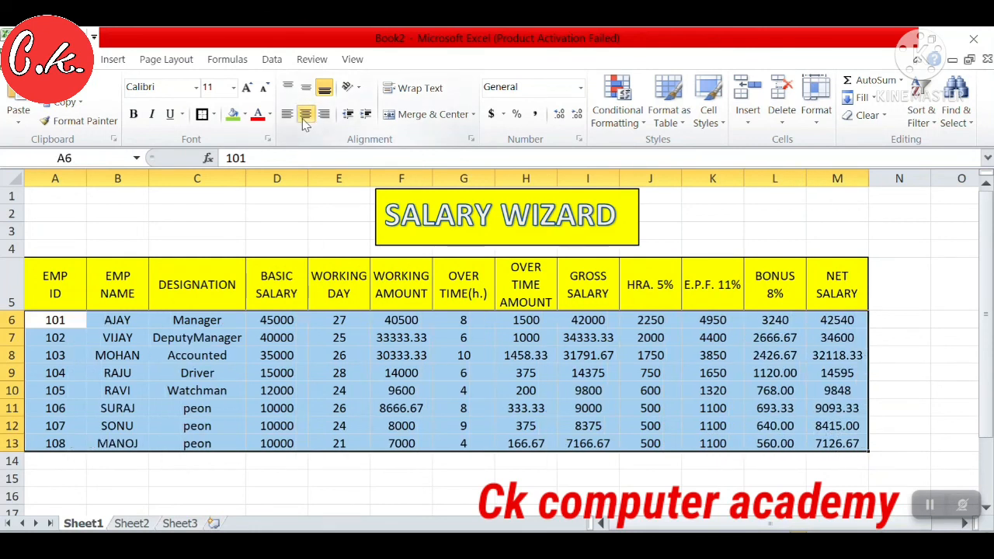
# Apply all borders to the employee data range A6:M13 and surround it with a thick box border
pyautogui.click(214, 114)
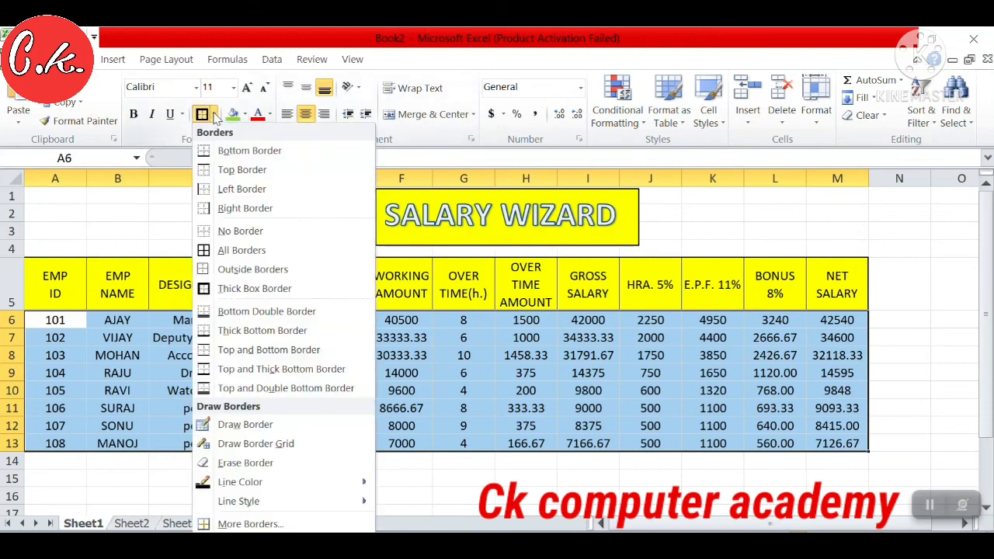
pyautogui.click(246, 249)
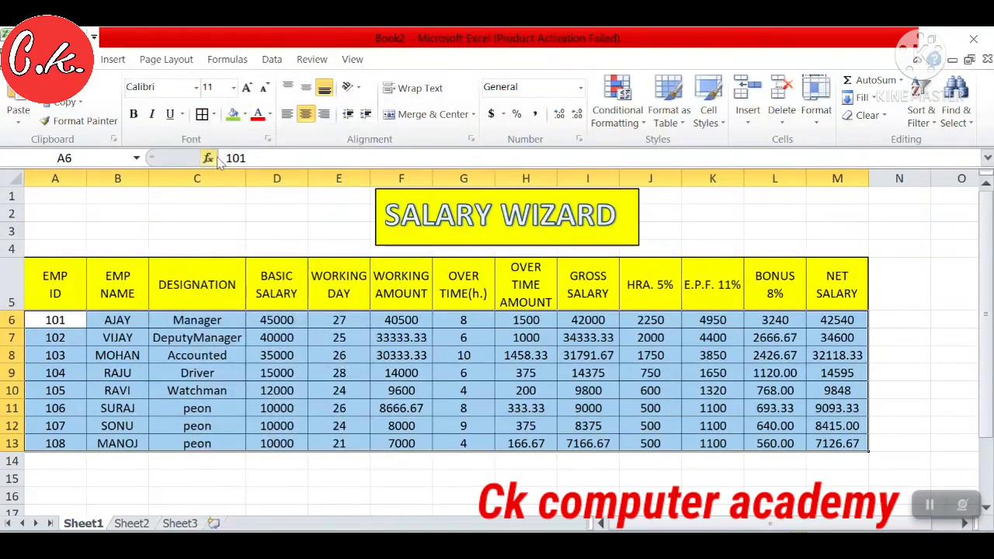
pyautogui.click(214, 114)
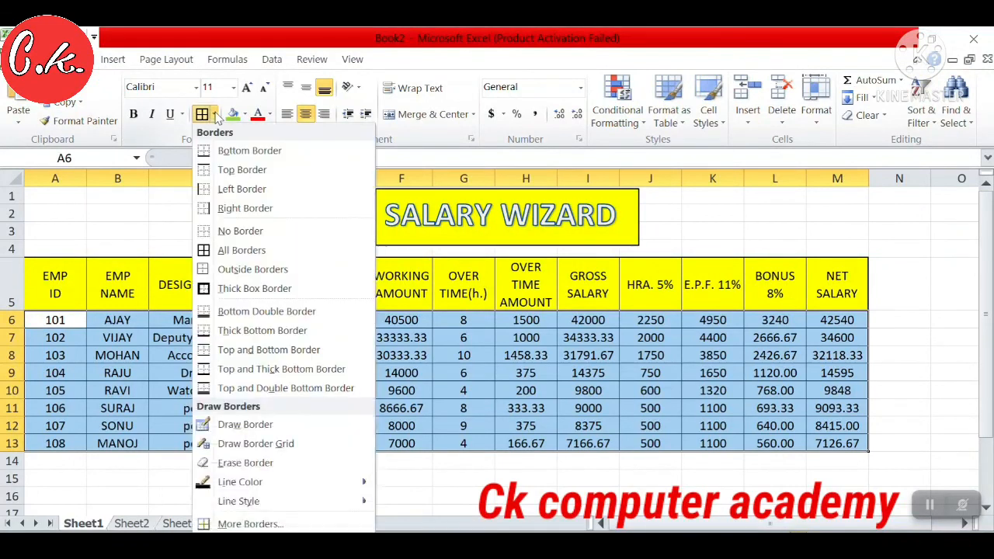
pyautogui.click(242, 288)
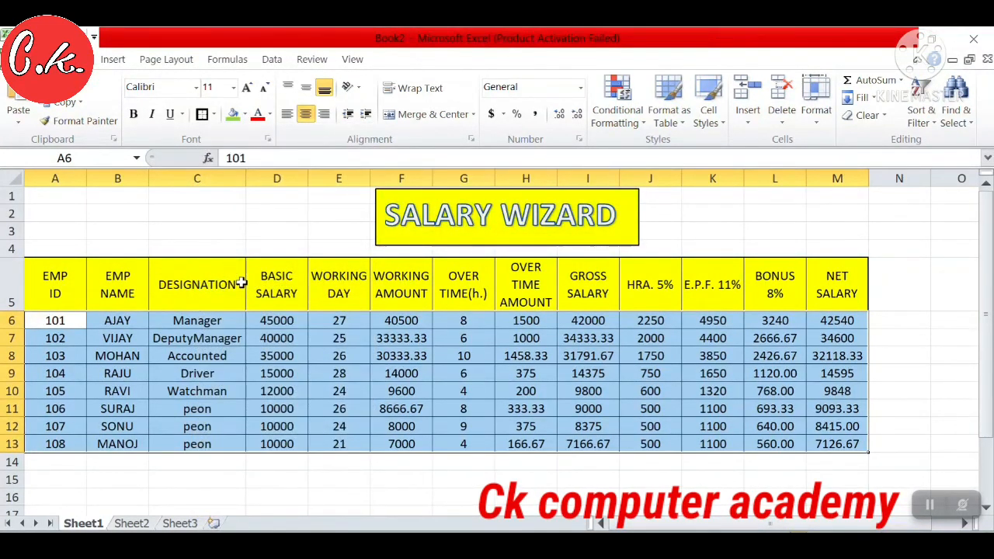
# Fill the employee data range A6:M13 with green and deselect it
pyautogui.click(233, 115)
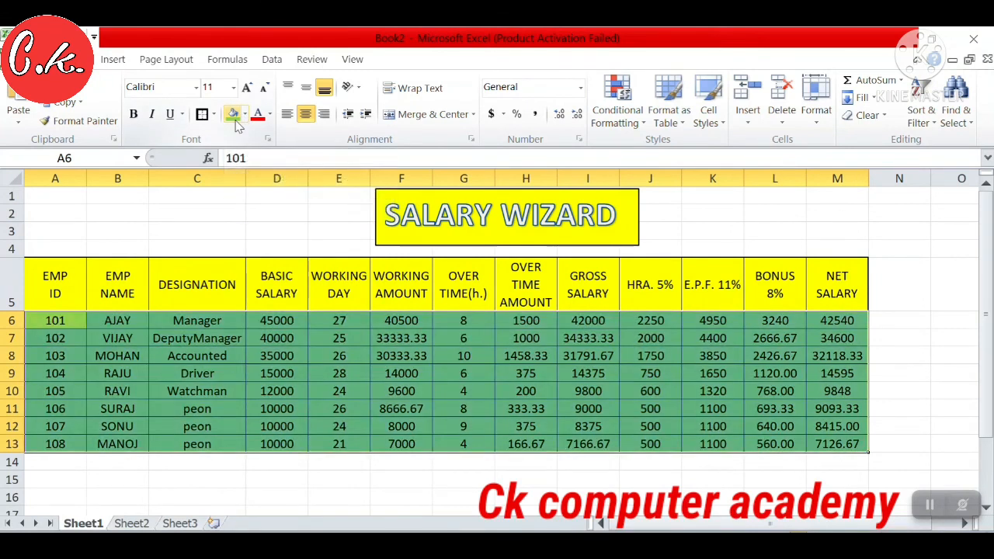
pyautogui.click(448, 463)
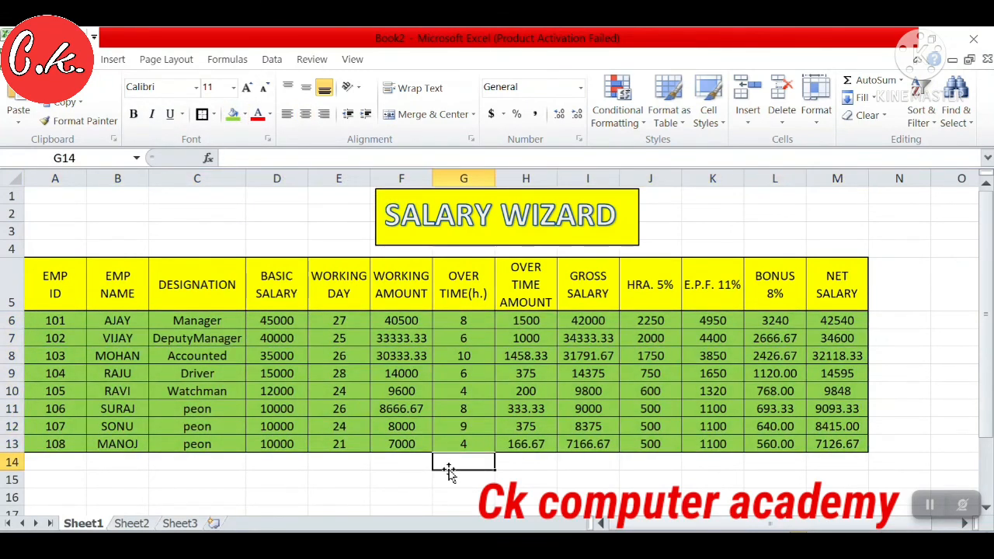
pyautogui.click(522, 500)
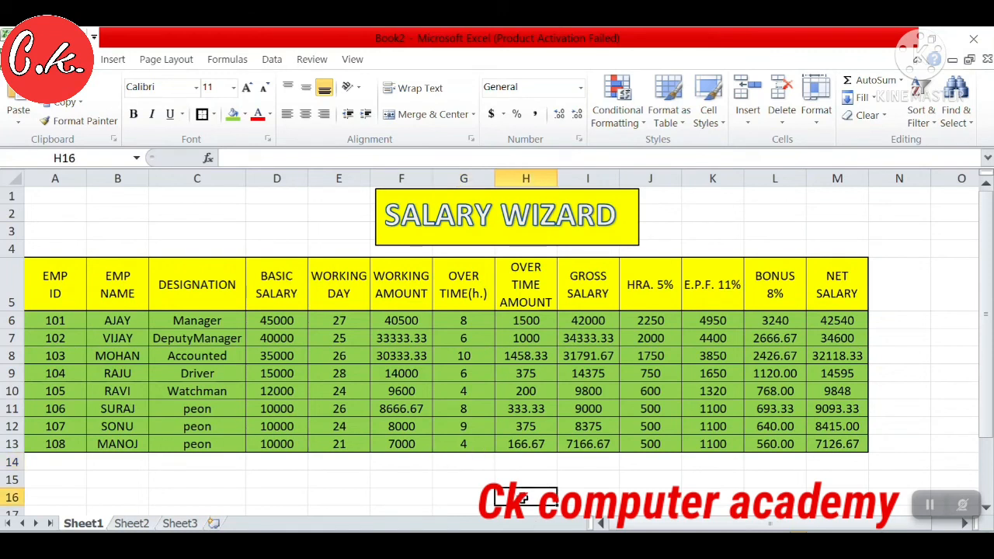